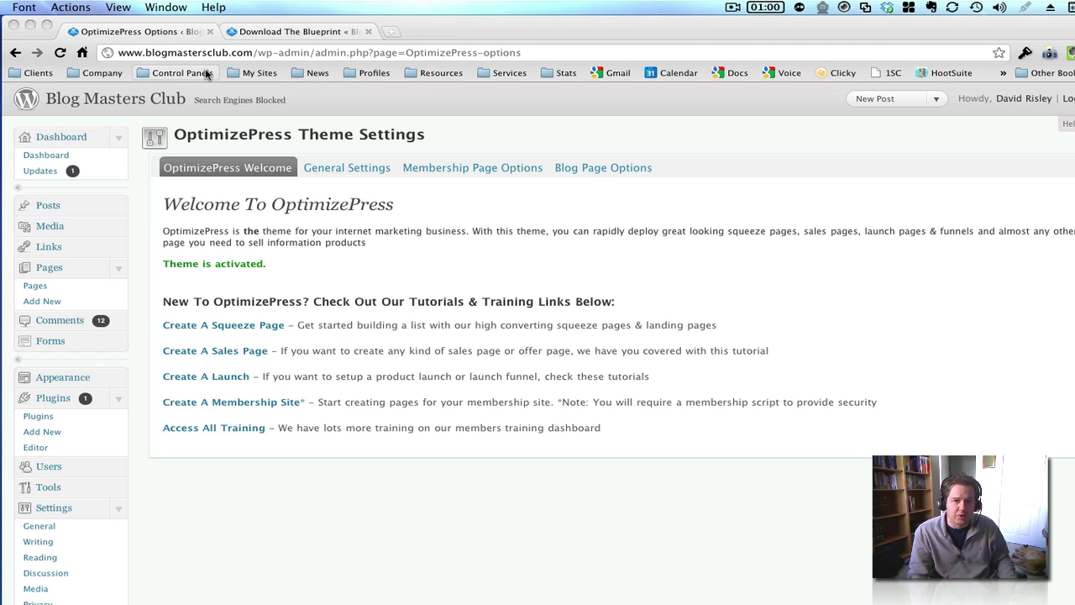
# - Open OptimizePress General Settings and keep the logo alignment at Left
pyautogui.click(375, 586)
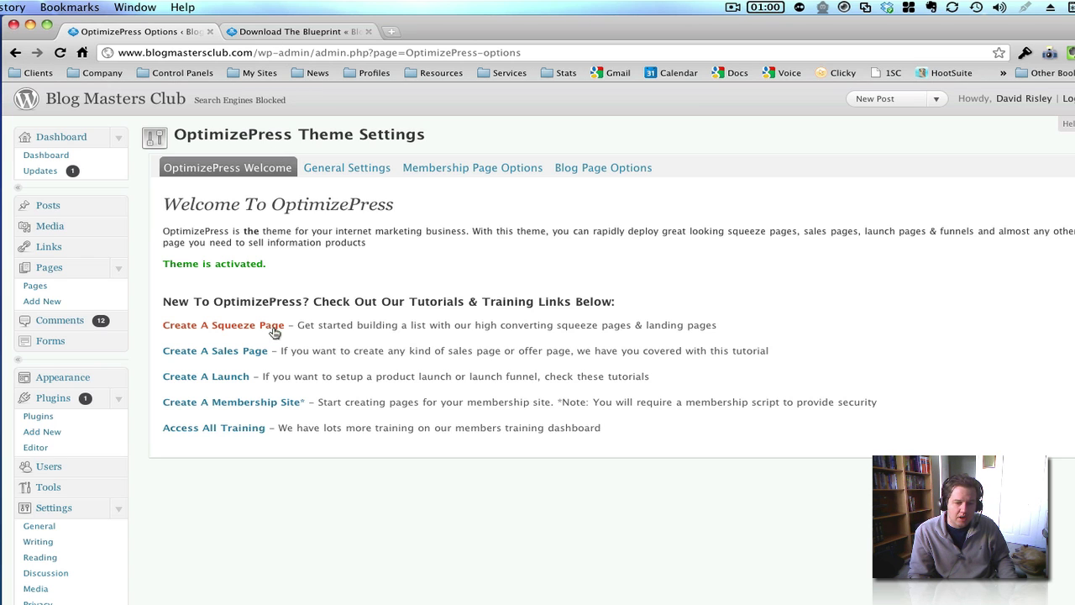
pyautogui.click(348, 175)
pyautogui.scroll(-3, 616, 359)
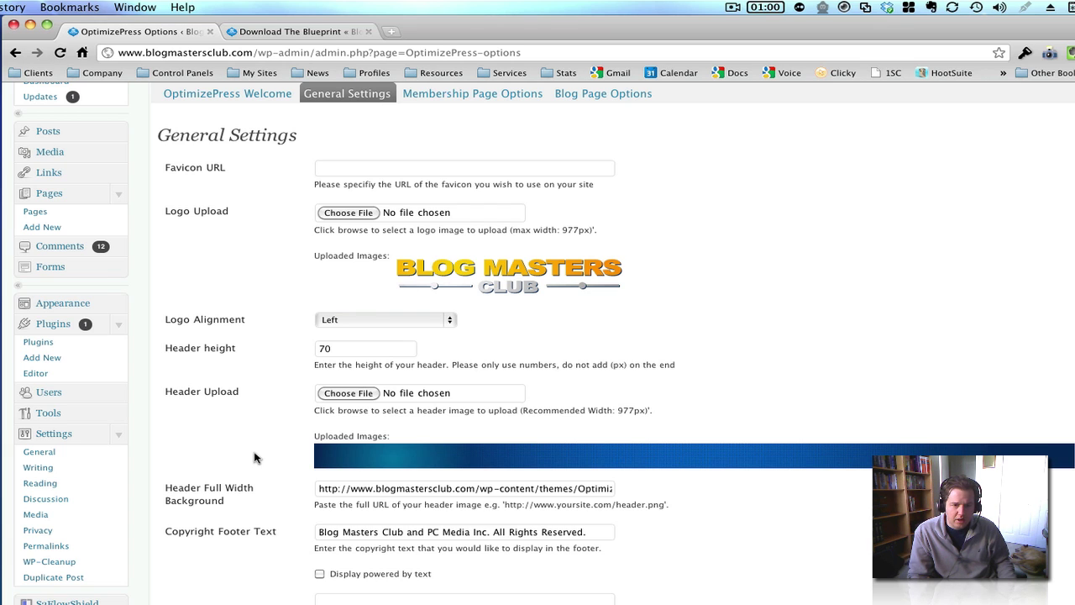
pyautogui.click(368, 321)
pyautogui.click(256, 379)
# - Look over the header height 70, footer text and tracking code fields, then return to the top
pyautogui.scroll(-2, 264, 446)
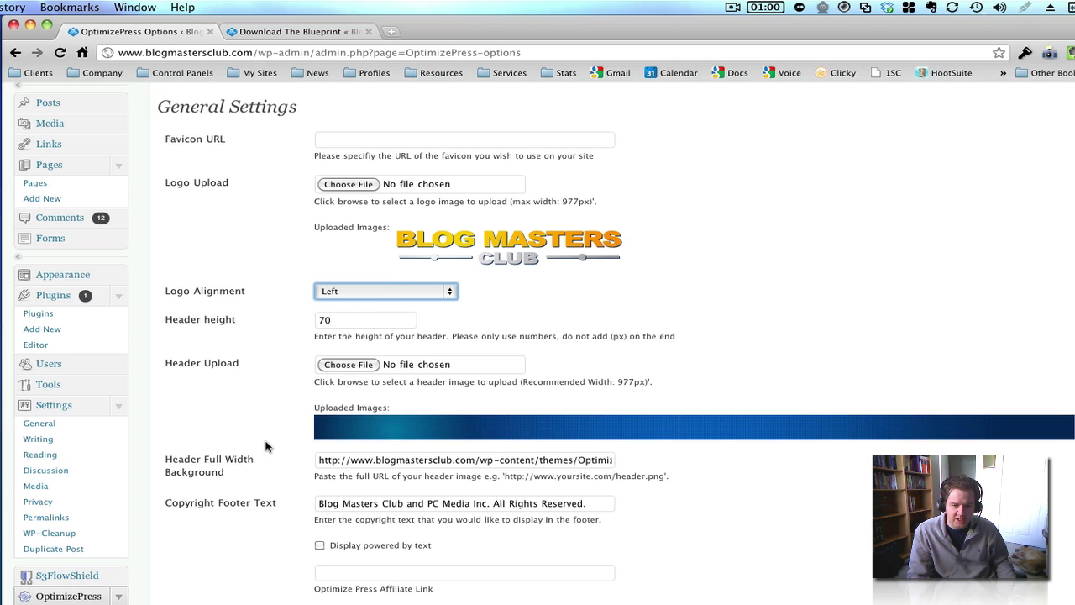
pyautogui.scroll(-1, 544, 343)
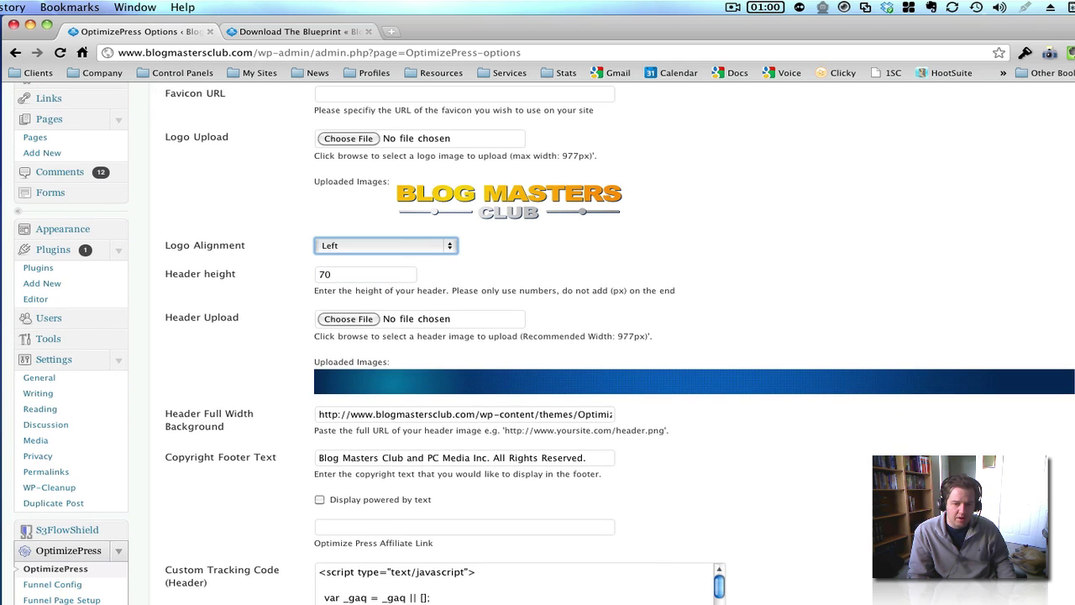
pyautogui.scroll(-1, 538, 345)
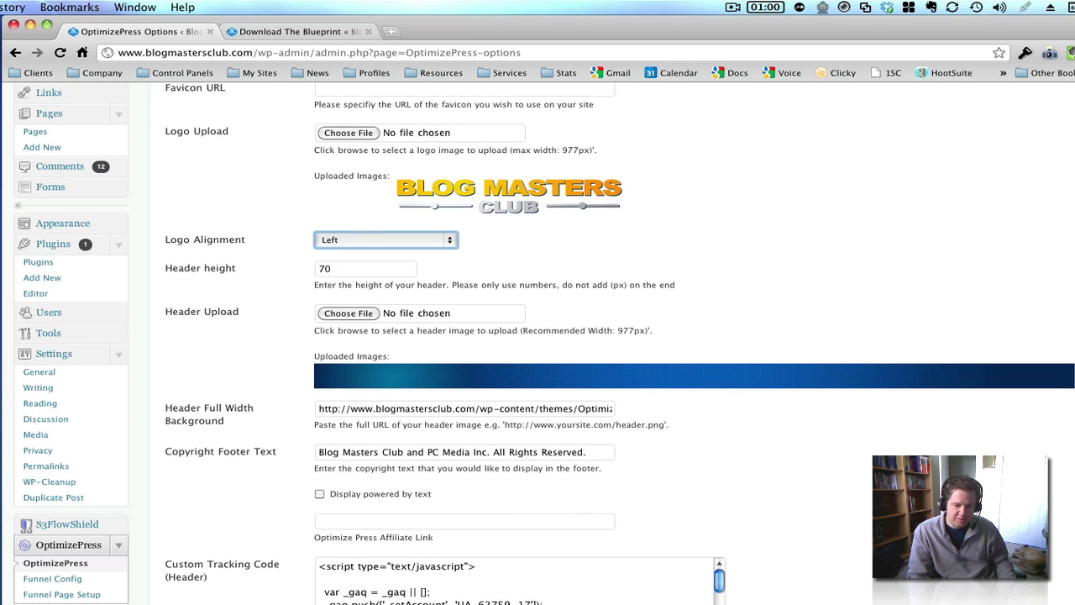
pyautogui.scroll(-1, 544, 343)
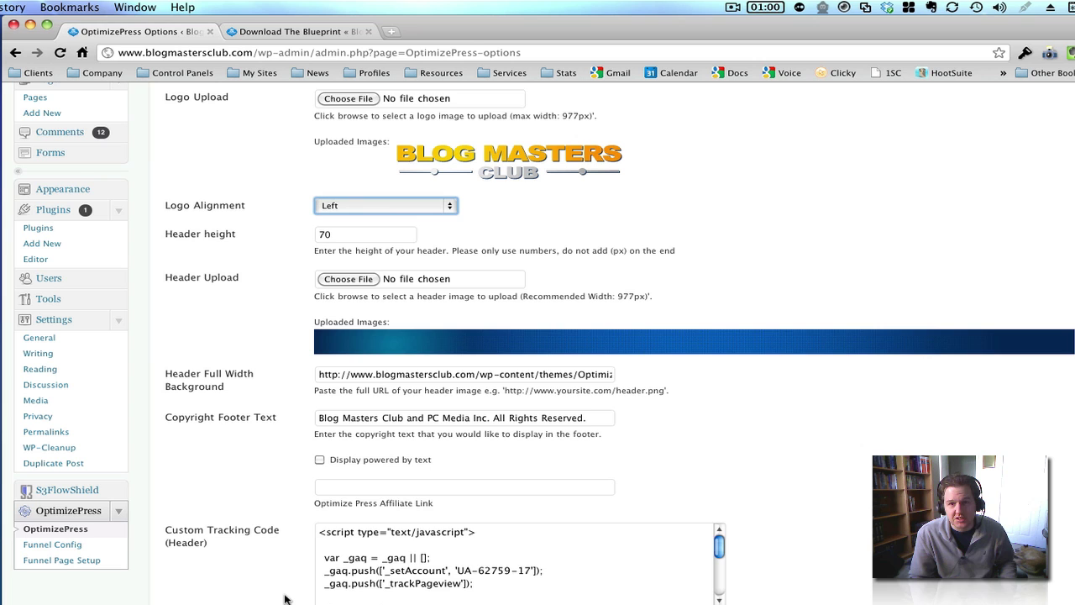
pyautogui.scroll(-6, 284, 598)
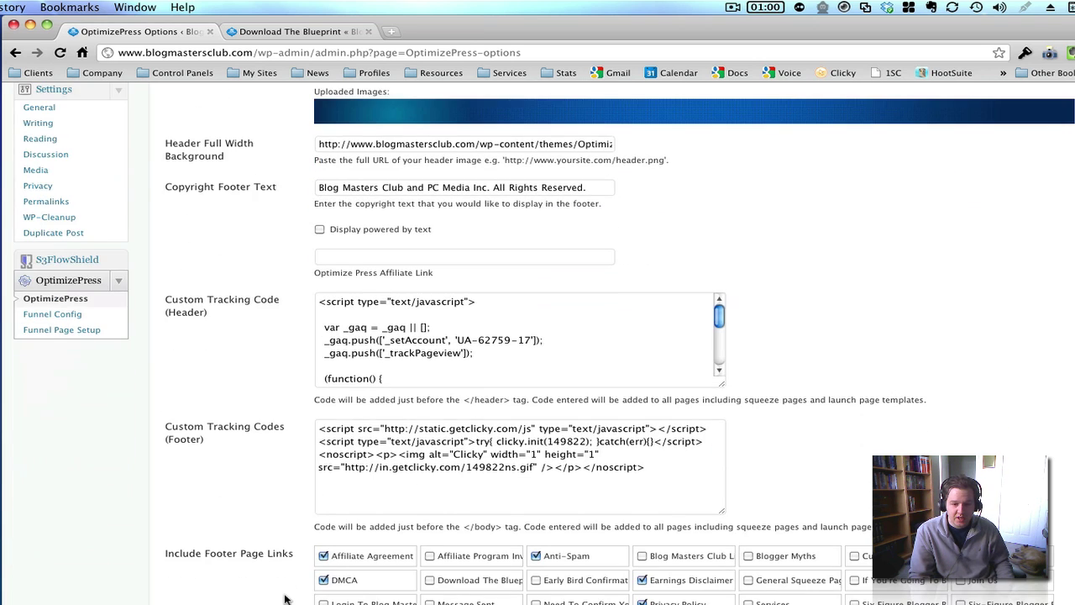
pyautogui.scroll(11, 285, 598)
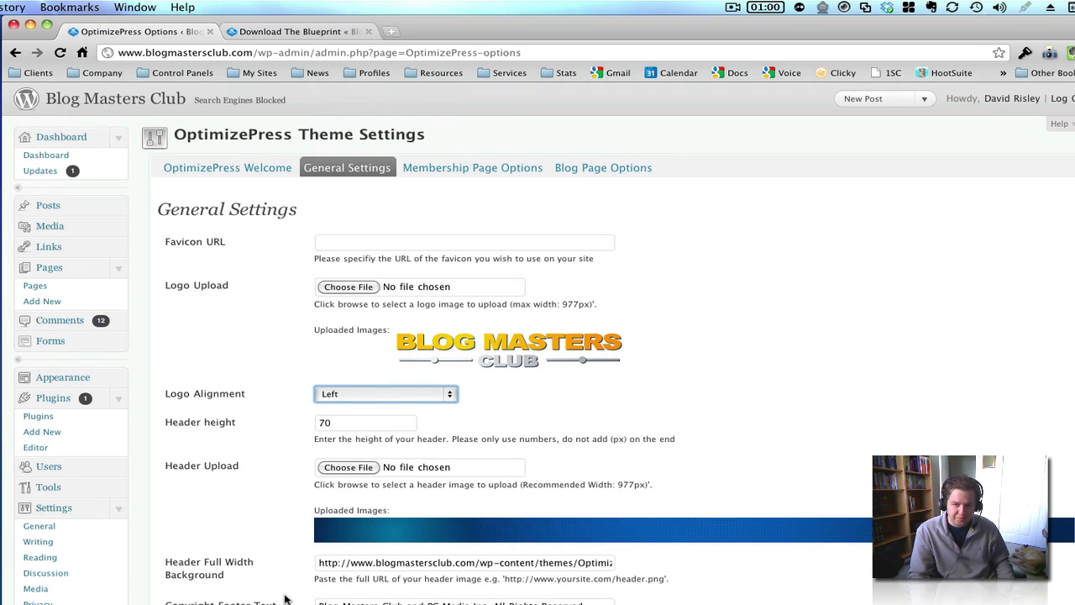
# - Show Membership Page Options and look over its empty login, header, nav bar and membership text fields
pyautogui.click(467, 170)
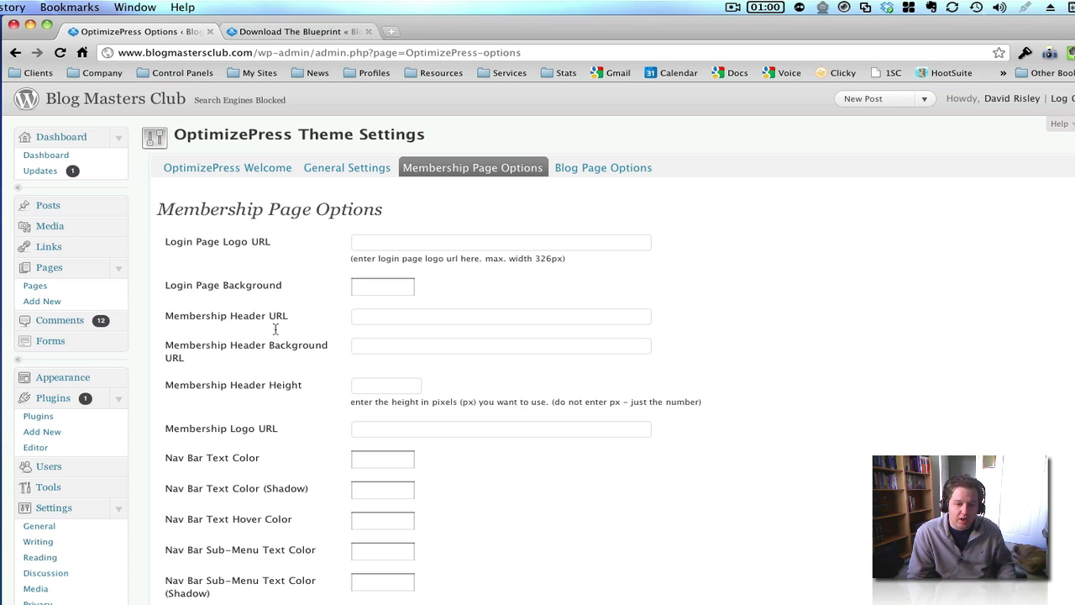
pyautogui.scroll(-3, 288, 470)
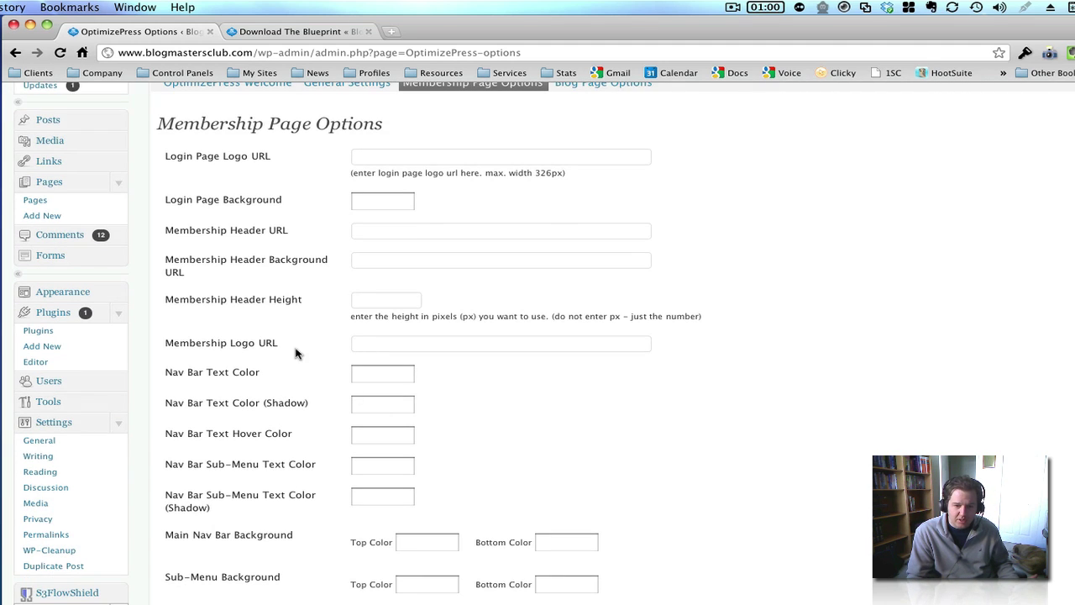
pyautogui.scroll(-3, 297, 353)
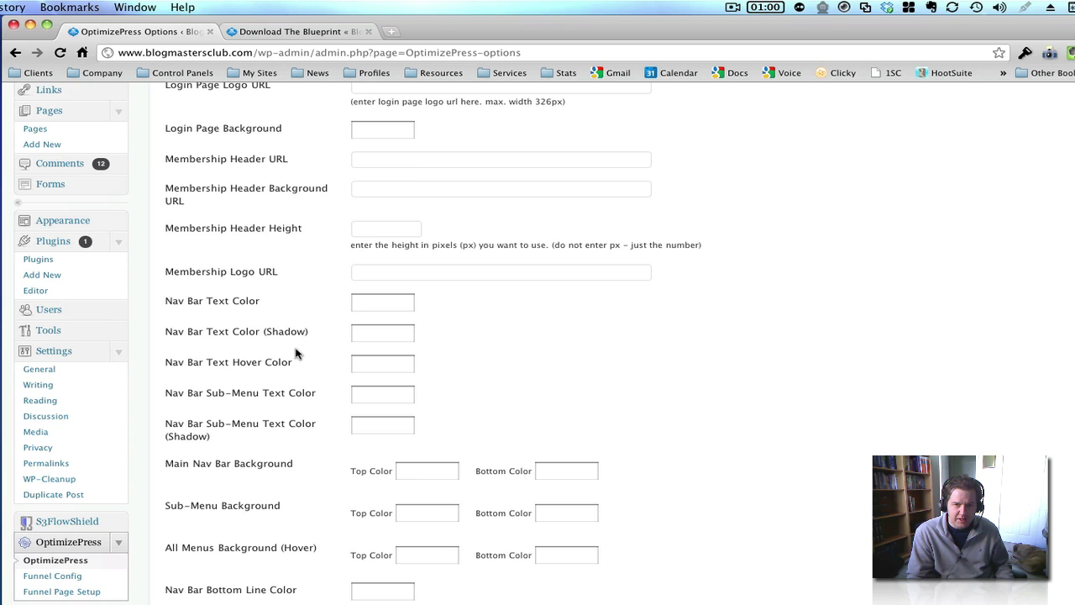
pyautogui.scroll(-8, 296, 353)
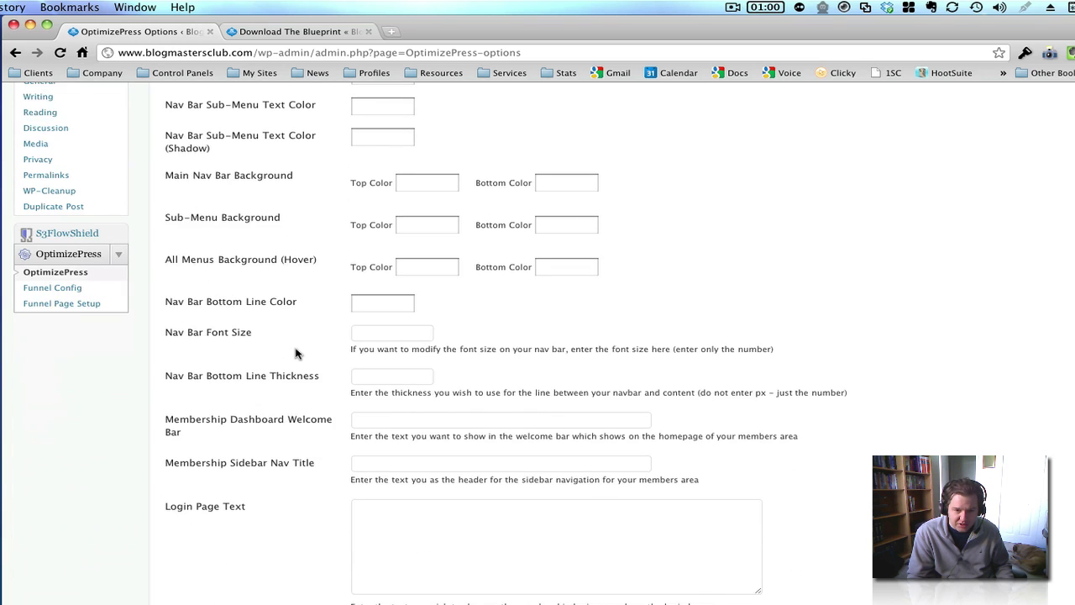
pyautogui.scroll(-1, 295, 354)
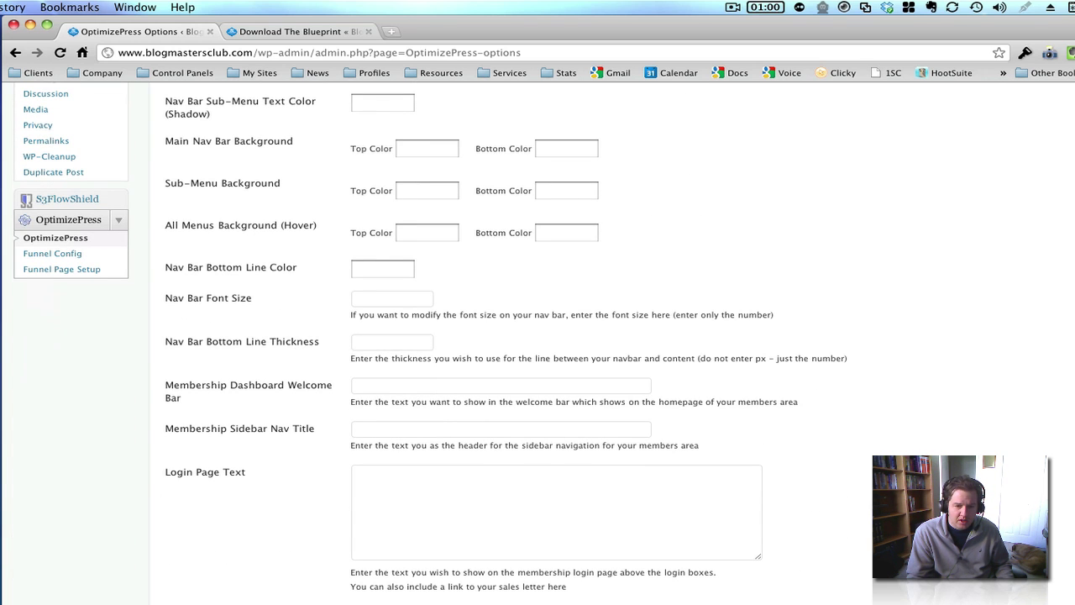
pyautogui.scroll(10, 293, 319)
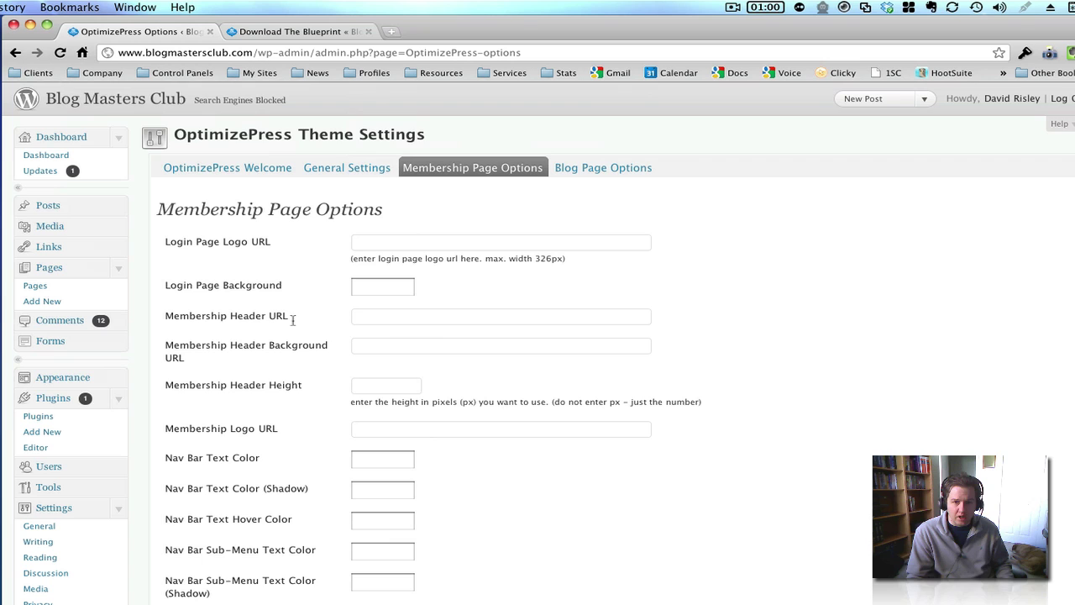
# - Look over the Blog Page Options, then view the live Download The Blueprint 2.0 page
pyautogui.click(610, 169)
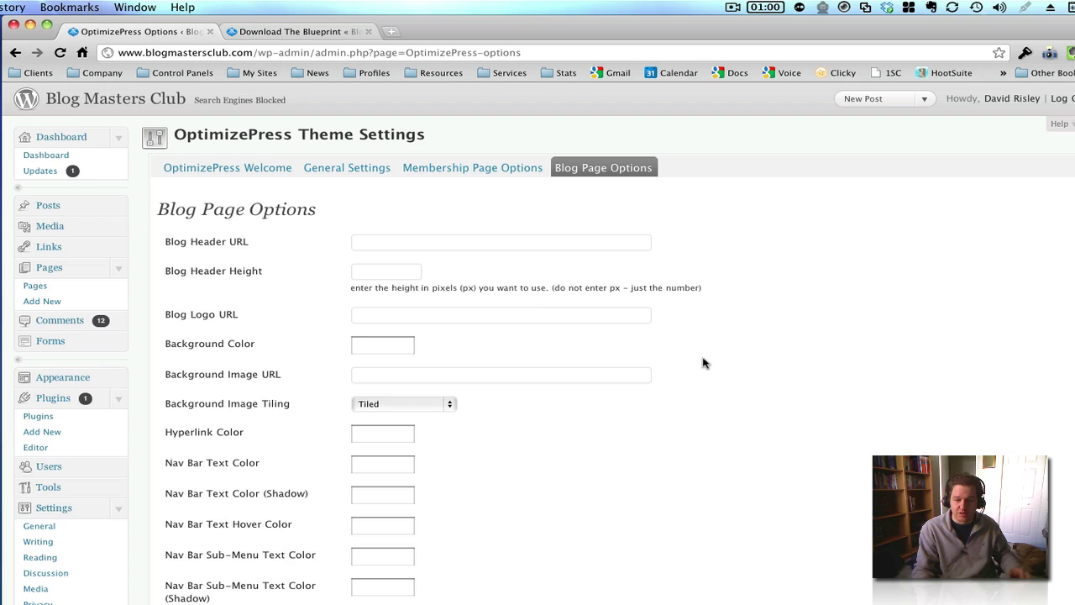
pyautogui.scroll(-3, 703, 363)
pyautogui.scroll(3, 703, 363)
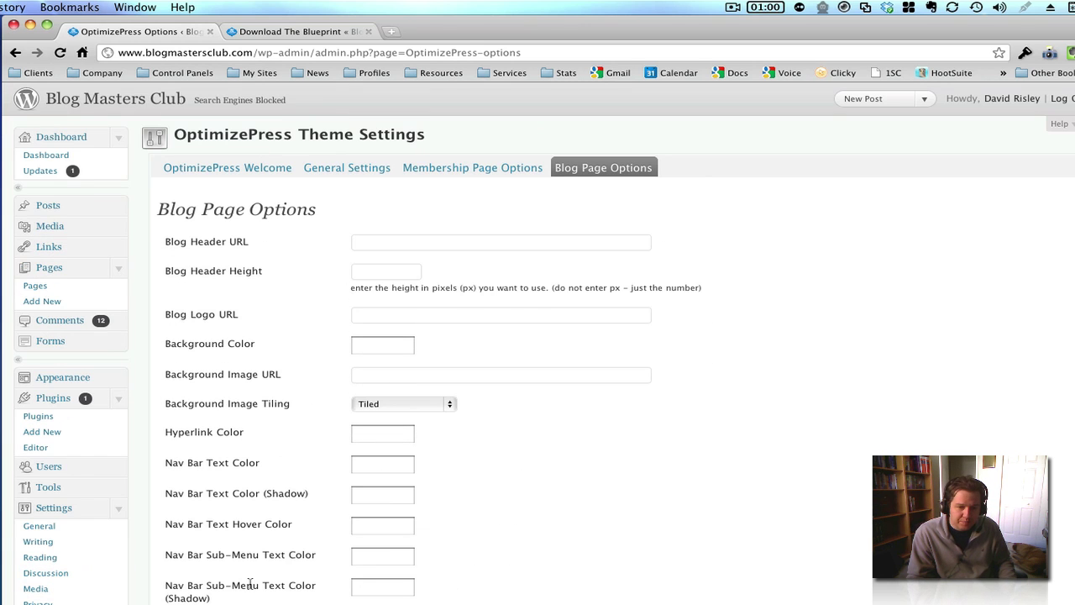
pyautogui.click(275, 33)
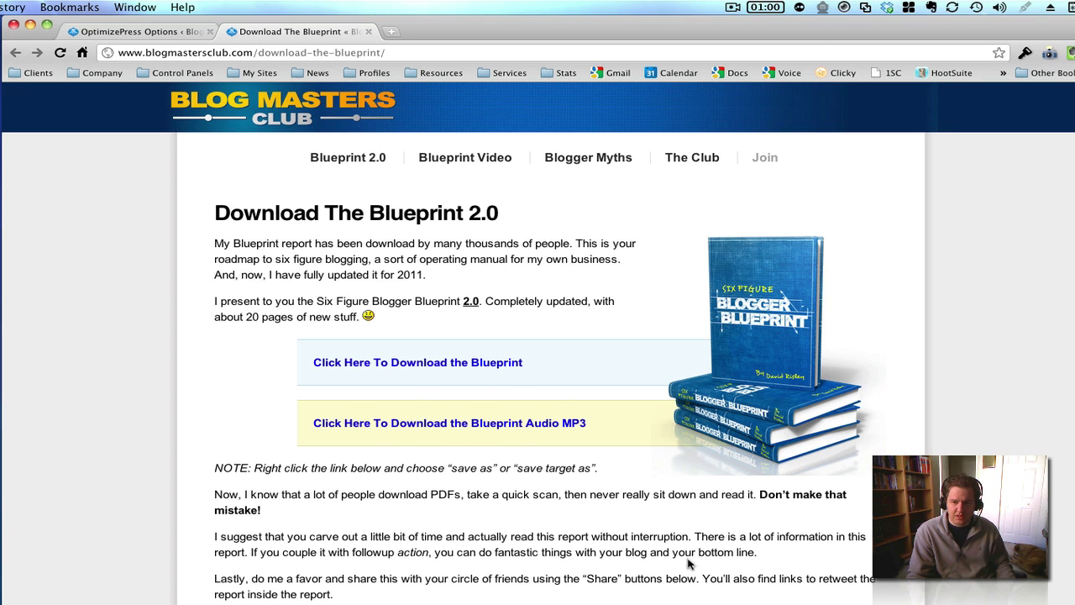
pyautogui.scroll(-3, 571, 550)
pyautogui.scroll(-3, 555, 571)
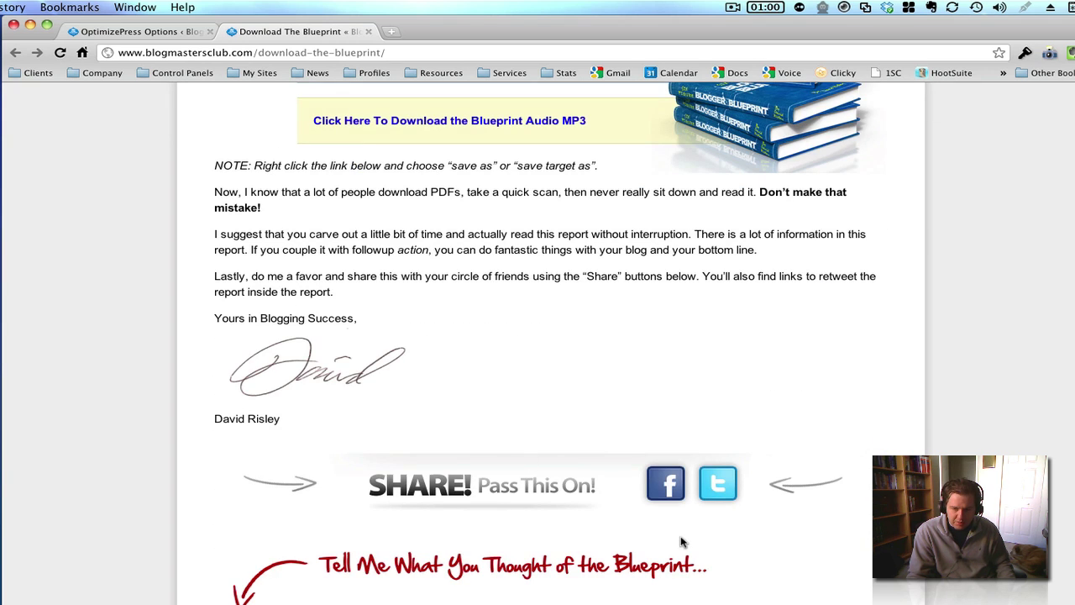
pyautogui.scroll(-20, 682, 542)
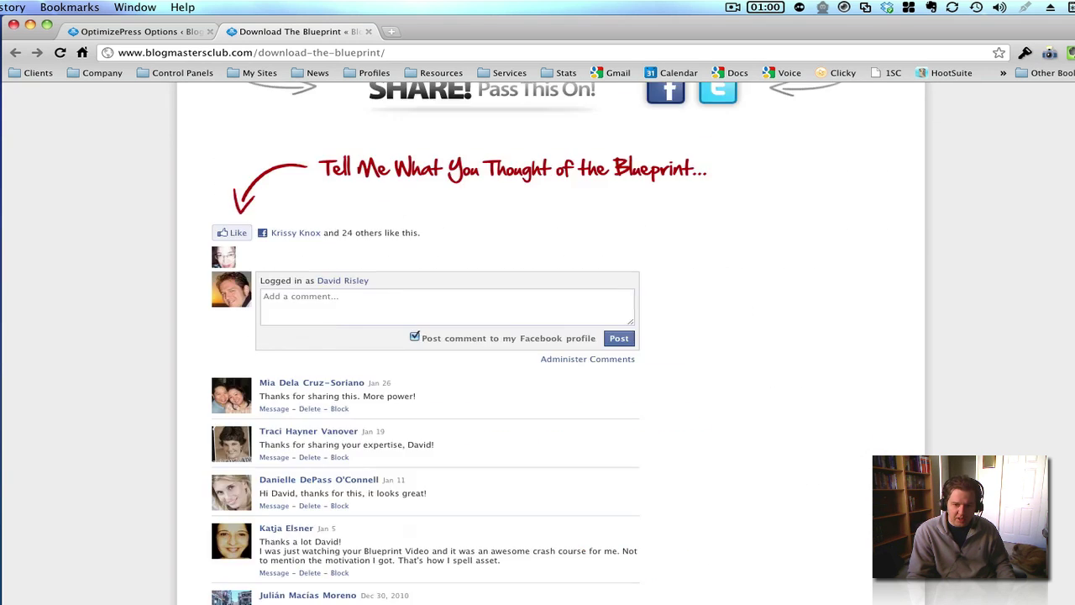
pyautogui.press('Home')
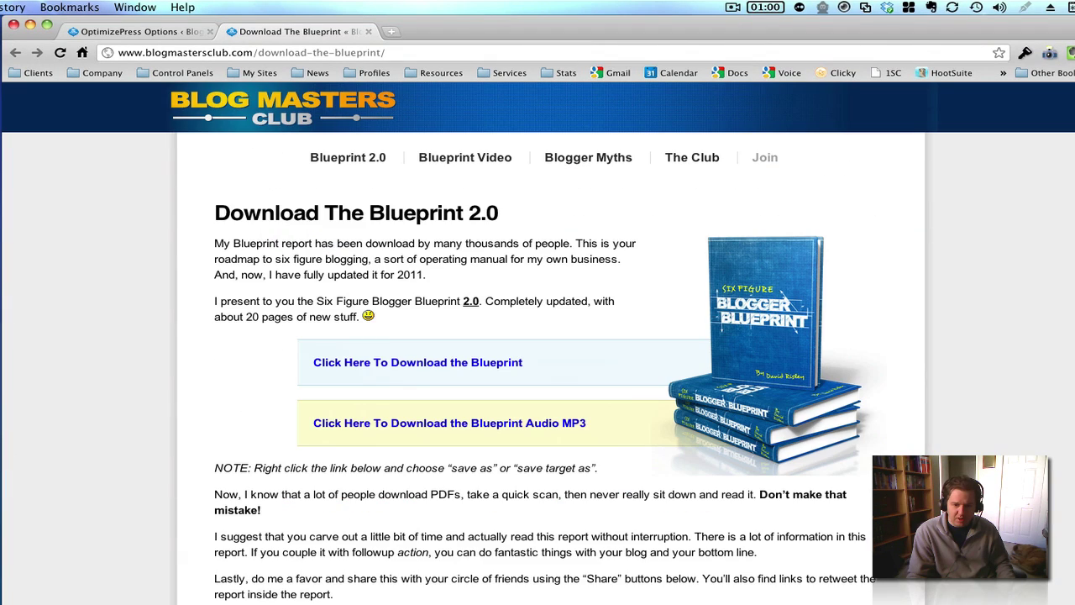
# - Go back to OptimizePress General Settings, then list the site's 30 published pages
pyautogui.click(156, 36)
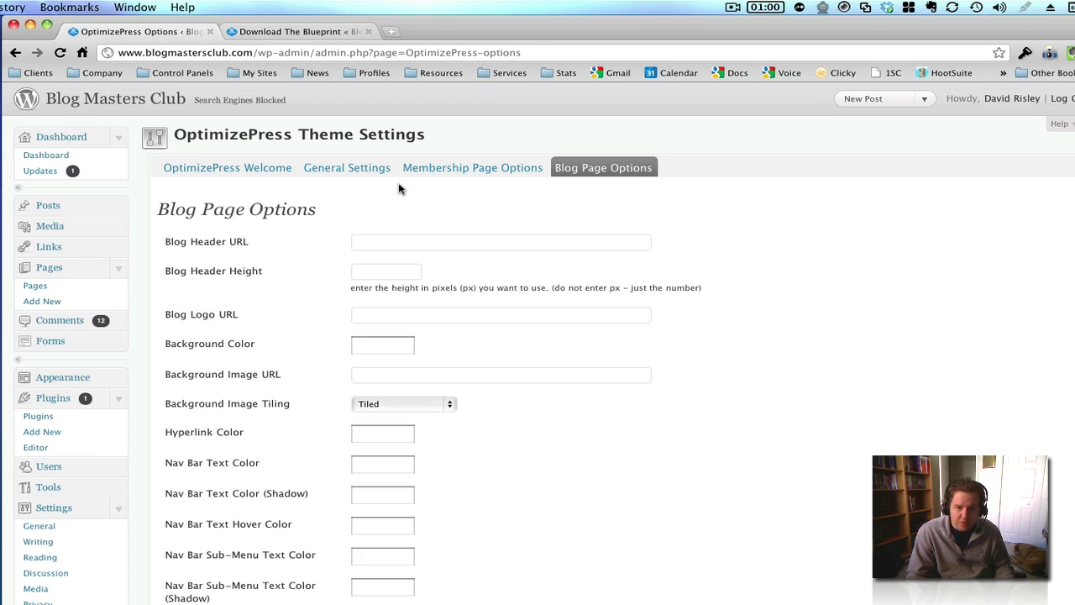
pyautogui.click(361, 172)
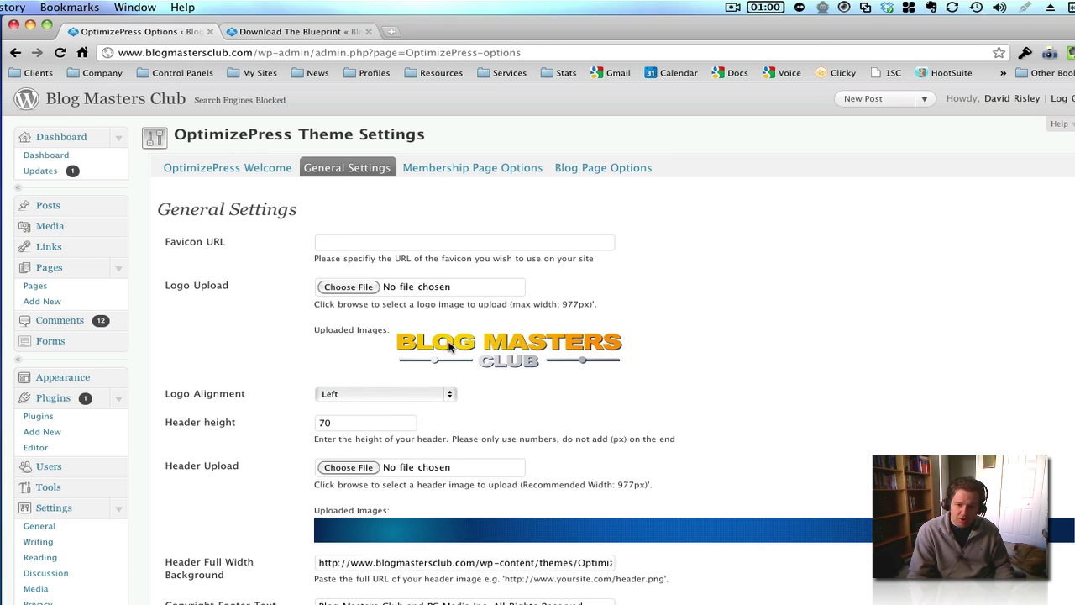
pyautogui.click(267, 33)
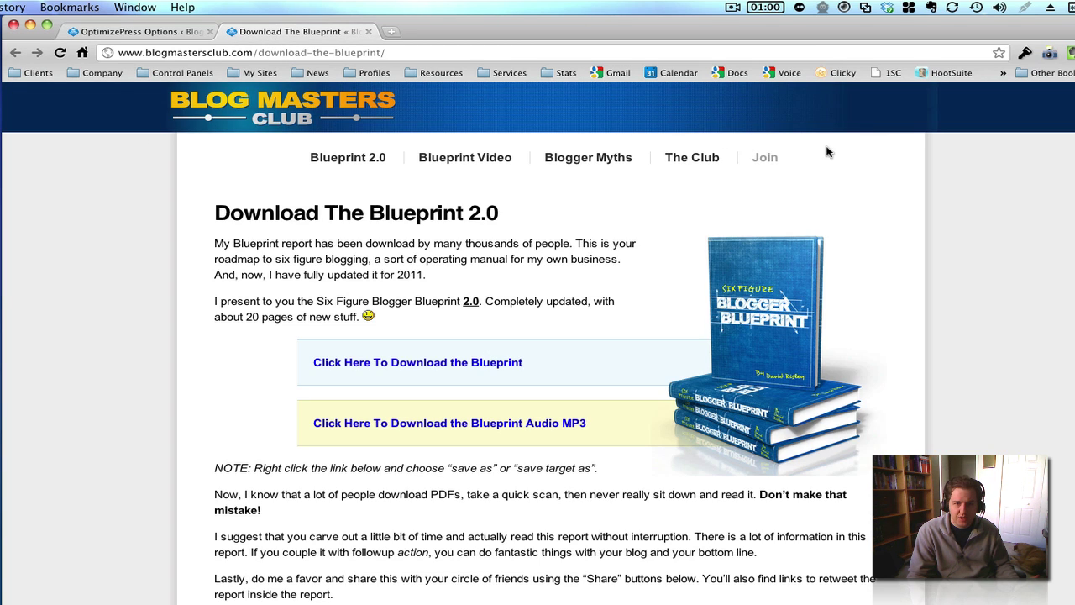
pyautogui.click(166, 33)
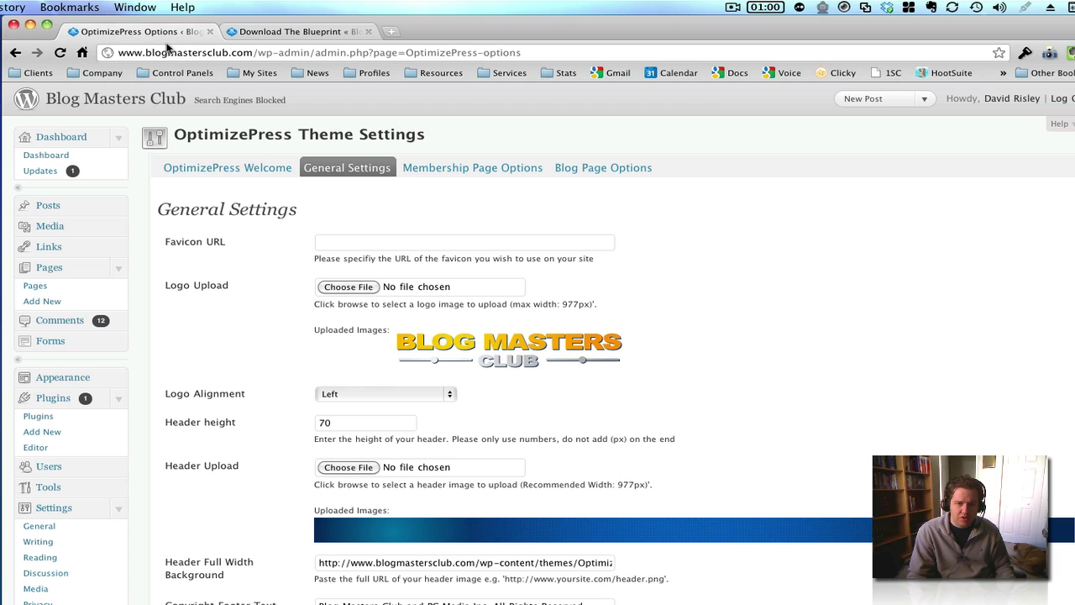
pyautogui.click(37, 290)
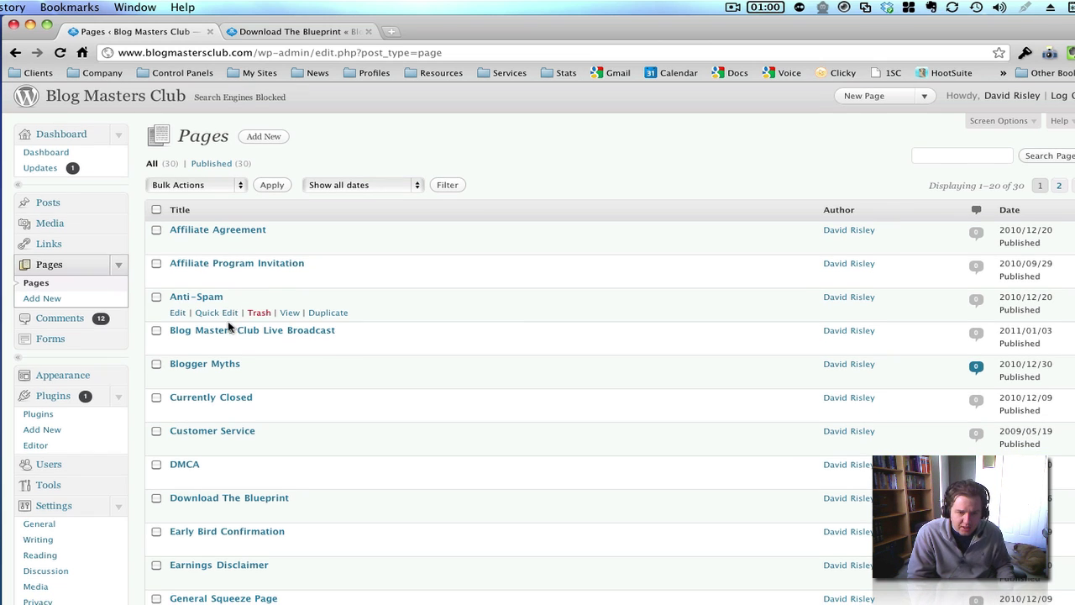
# - Open the Download The Blueprint page in the editor, checking its live version on the way
pyautogui.scroll(-1, 204, 429)
pyautogui.click(180, 486)
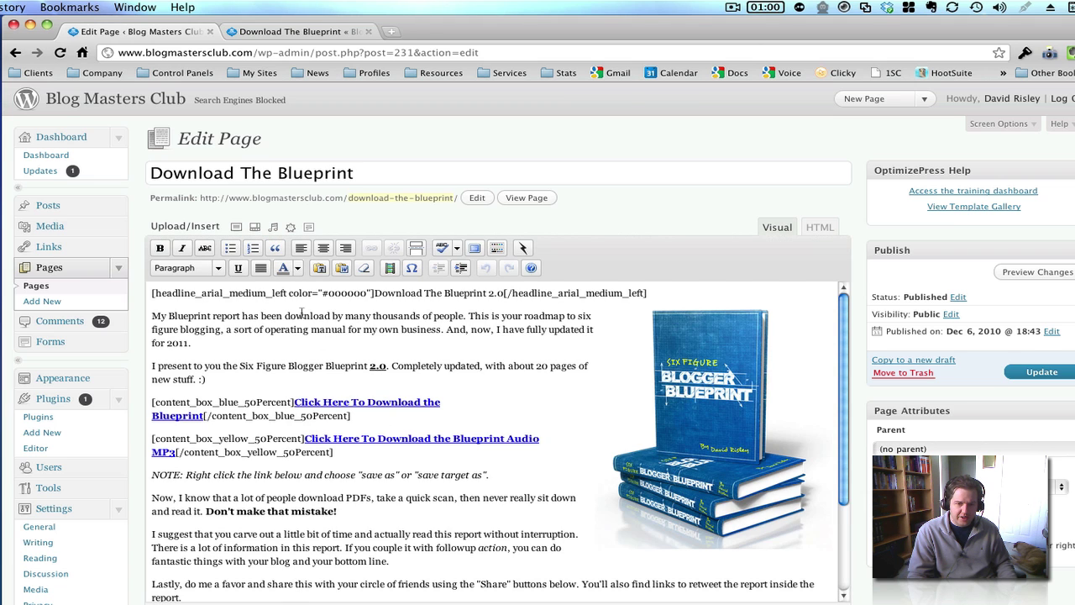
pyautogui.click(284, 31)
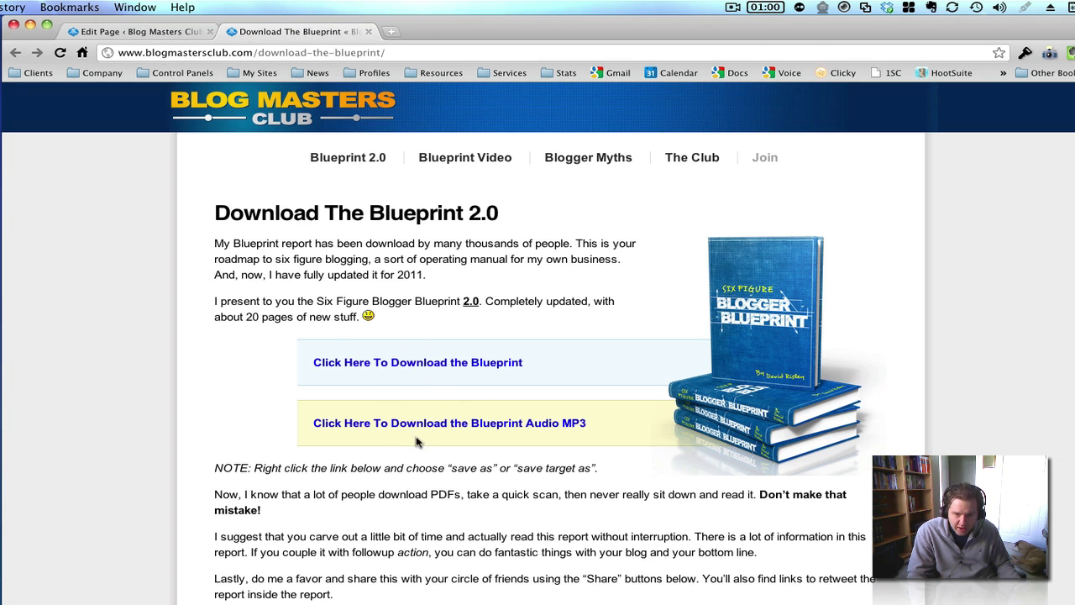
pyautogui.click(139, 31)
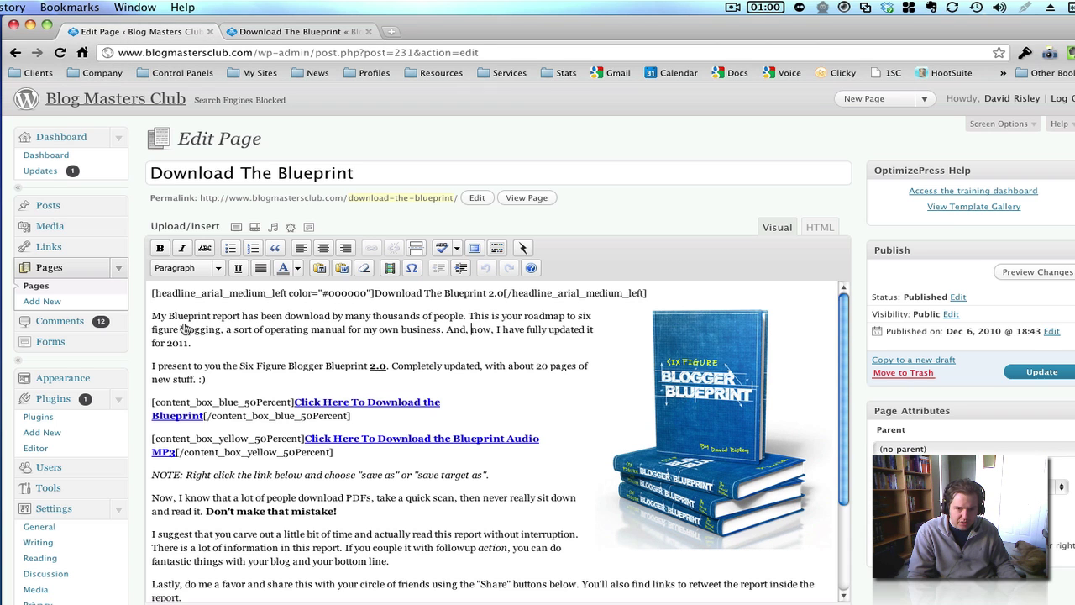
# - Select the blue and yellow content-box paragraphs and bring up the OptimizePress Shortcode dialog
pyautogui.moveTo(361, 416); pyautogui.dragTo(133, 400)
pyautogui.moveTo(340, 454); pyautogui.dragTo(136, 439)
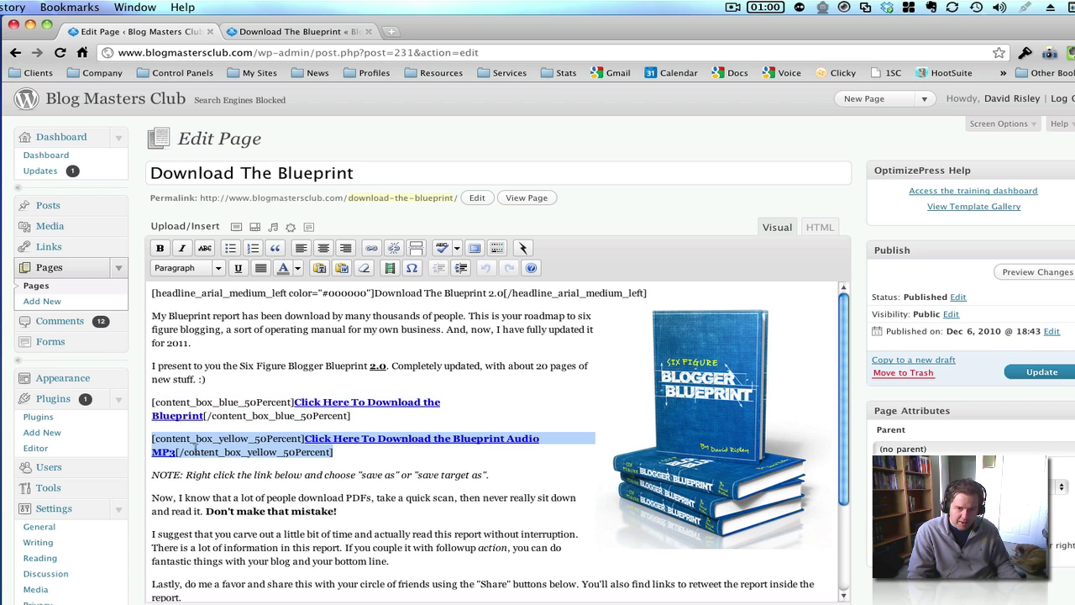
pyautogui.click(388, 316)
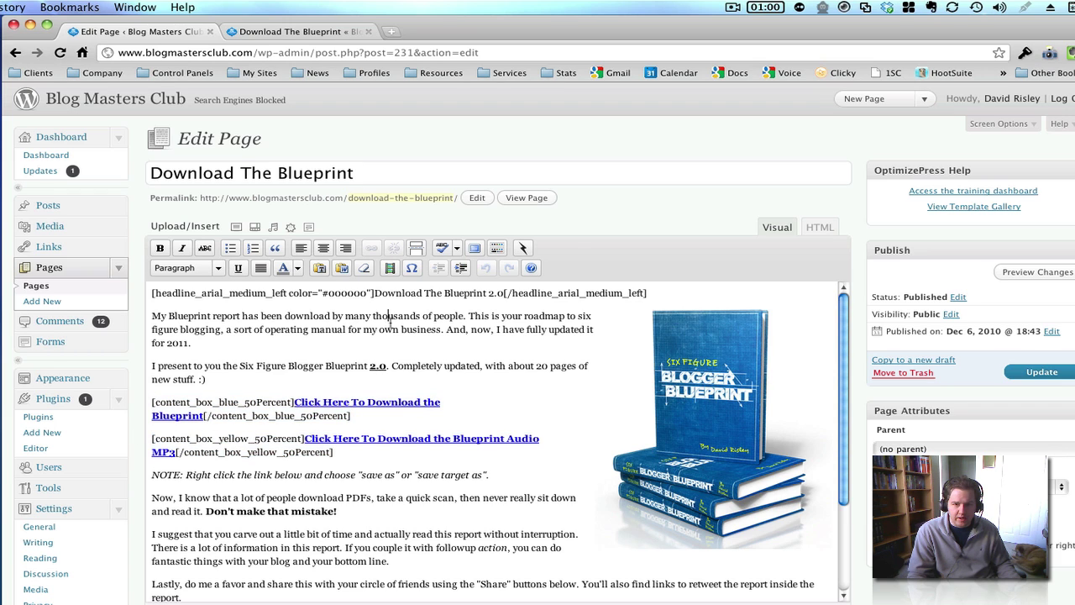
pyautogui.click(524, 248)
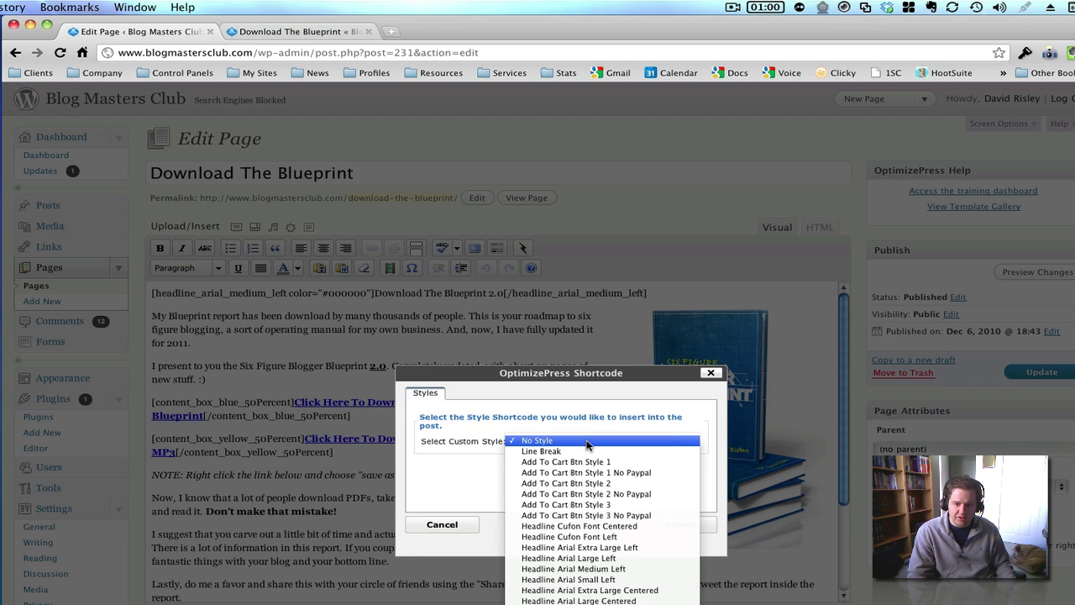
# - Browse the custom style shortcodes, keep No Style, and cancel without inserting anything
pyautogui.click(589, 446)
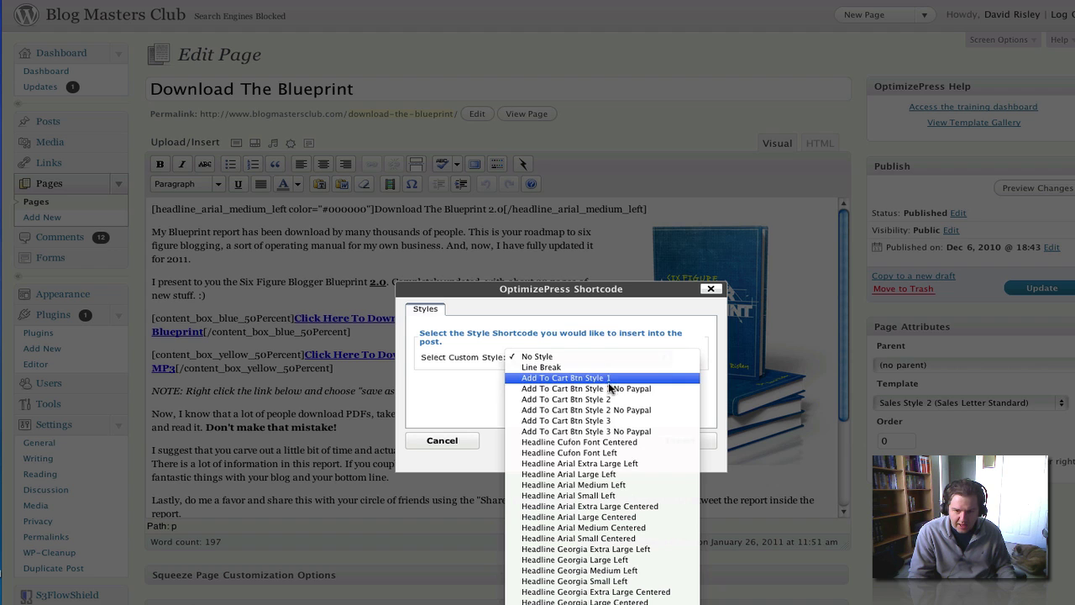
pyautogui.scroll(-3, 613, 454)
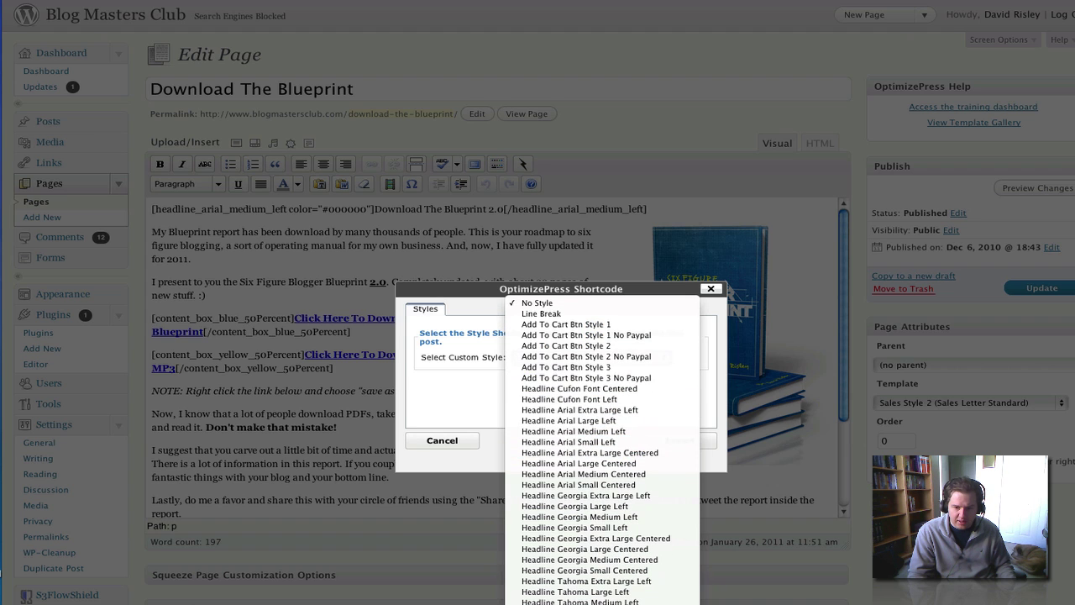
pyautogui.scroll(-3, 618, 529)
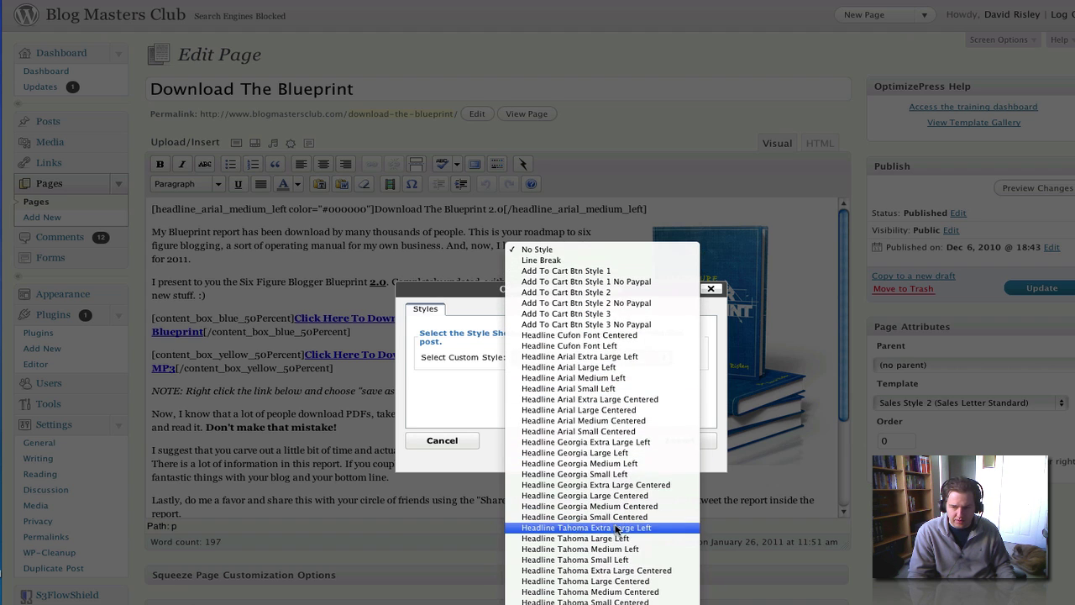
pyautogui.scroll(-5, 624, 550)
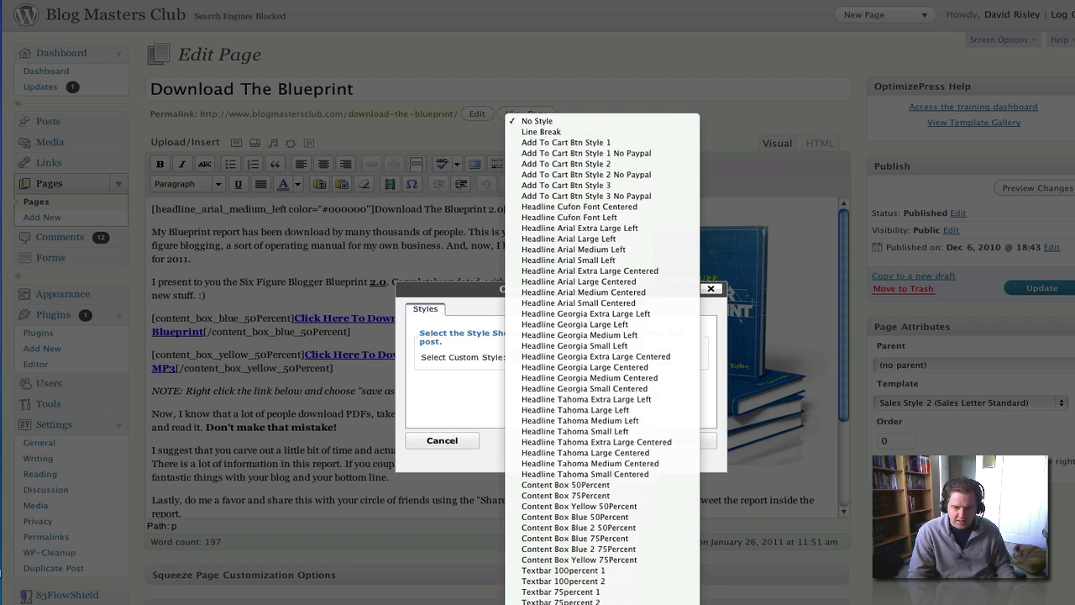
pyautogui.scroll(-4, 614, 504)
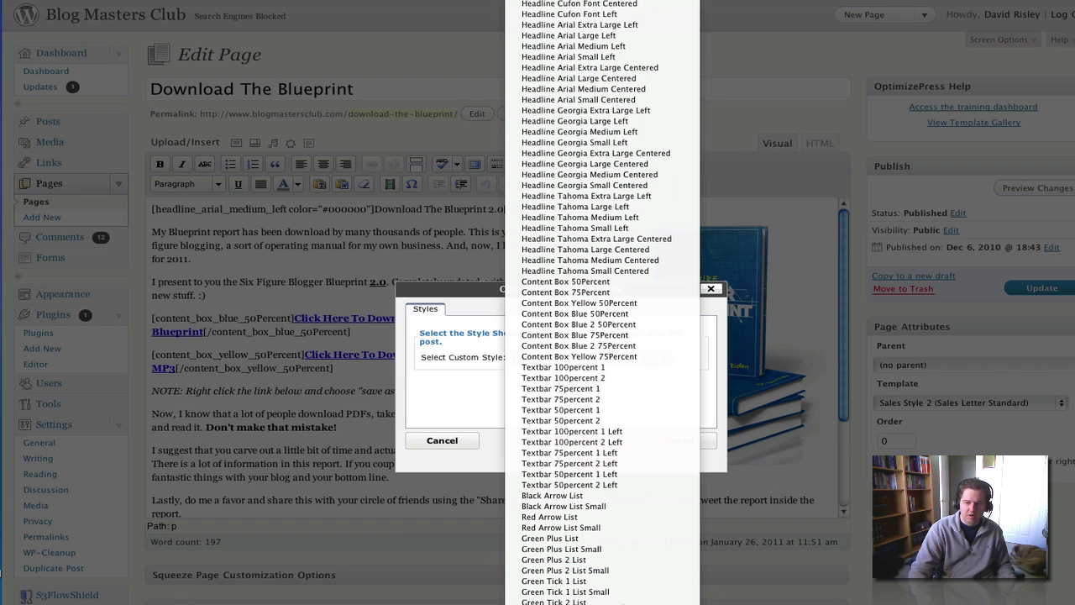
pyautogui.scroll(-3, 620, 592)
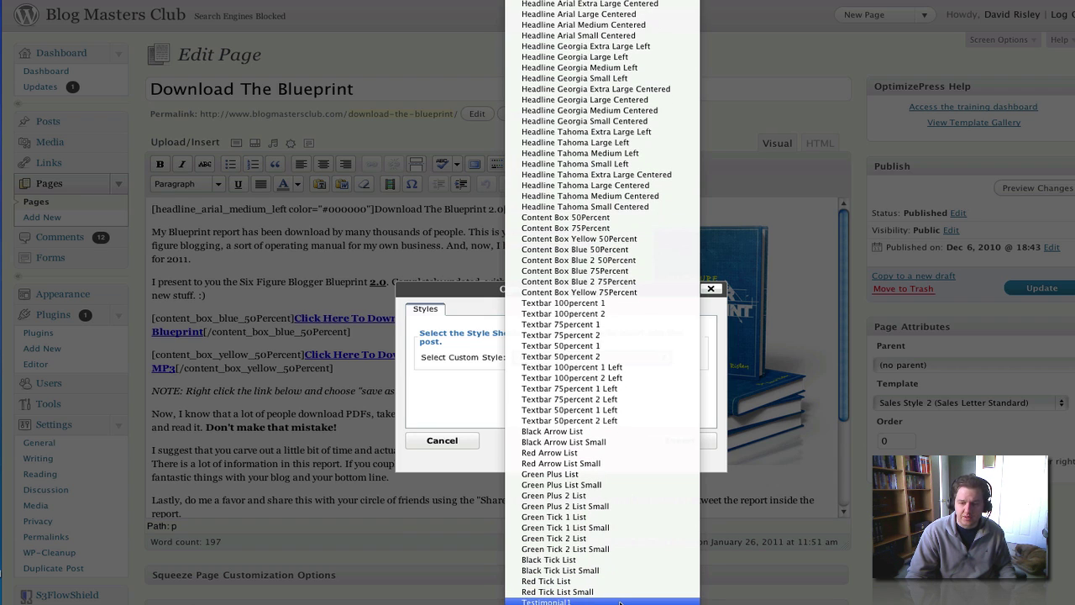
pyautogui.scroll(-1, 620, 602)
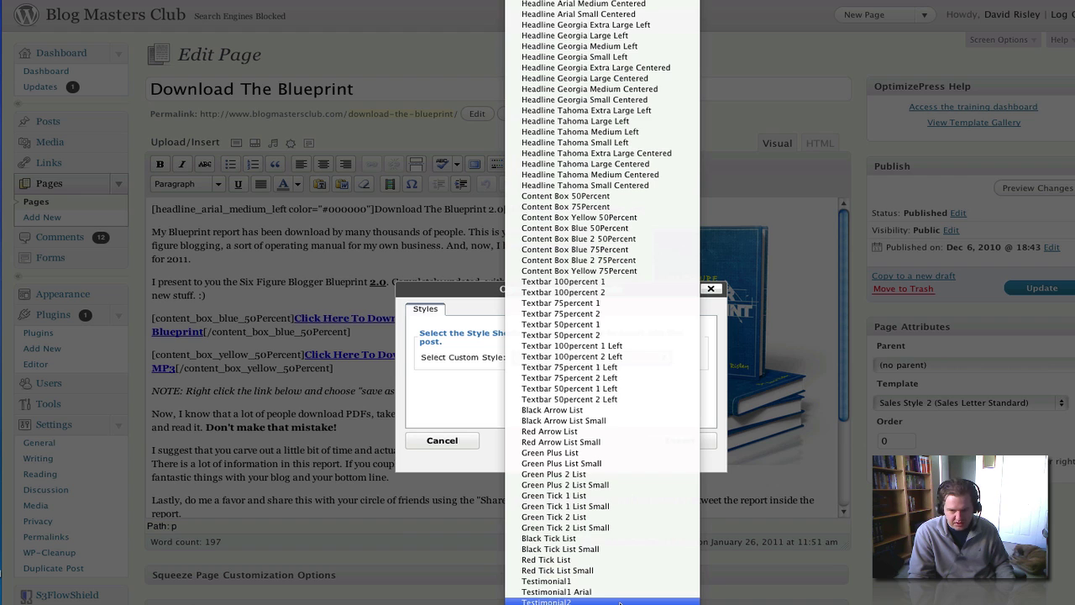
pyautogui.scroll(-6, 620, 602)
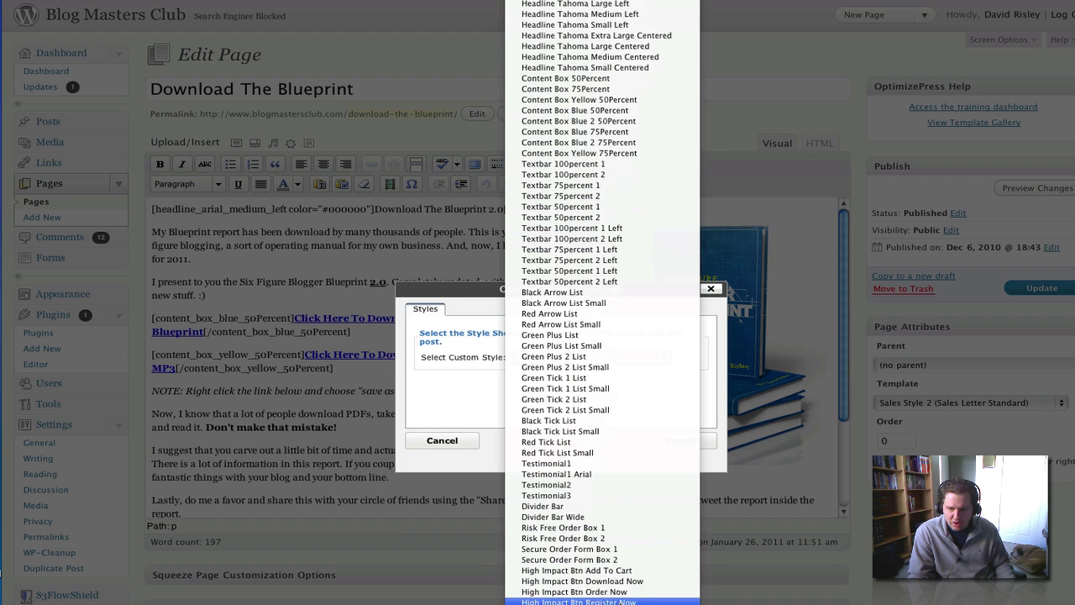
pyautogui.scroll(-3, 620, 602)
pyautogui.scroll(-4, 620, 601)
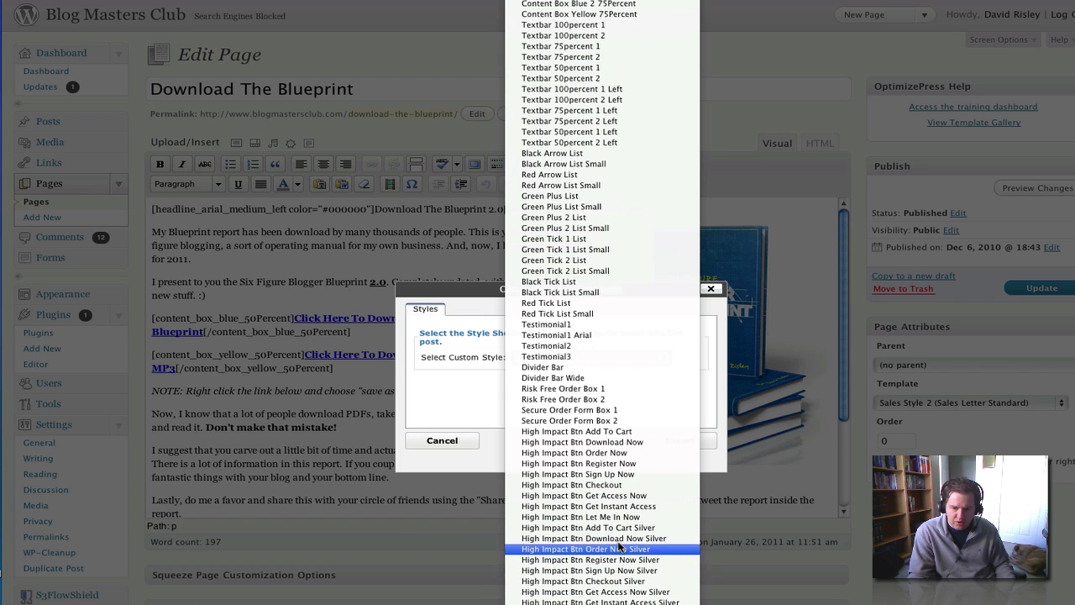
pyautogui.scroll(-4, 620, 495)
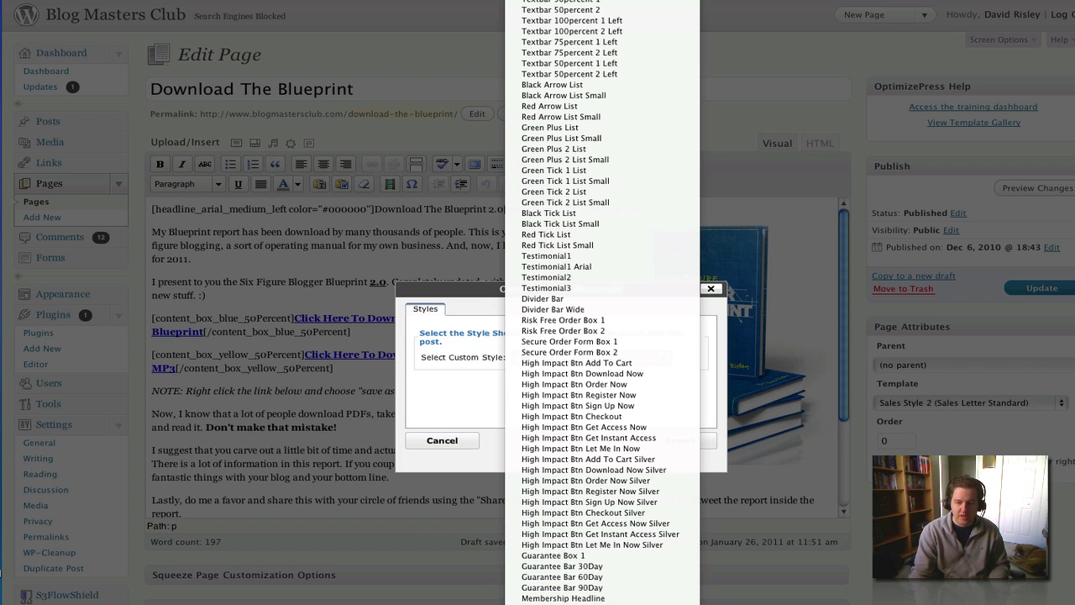
pyautogui.click(451, 402)
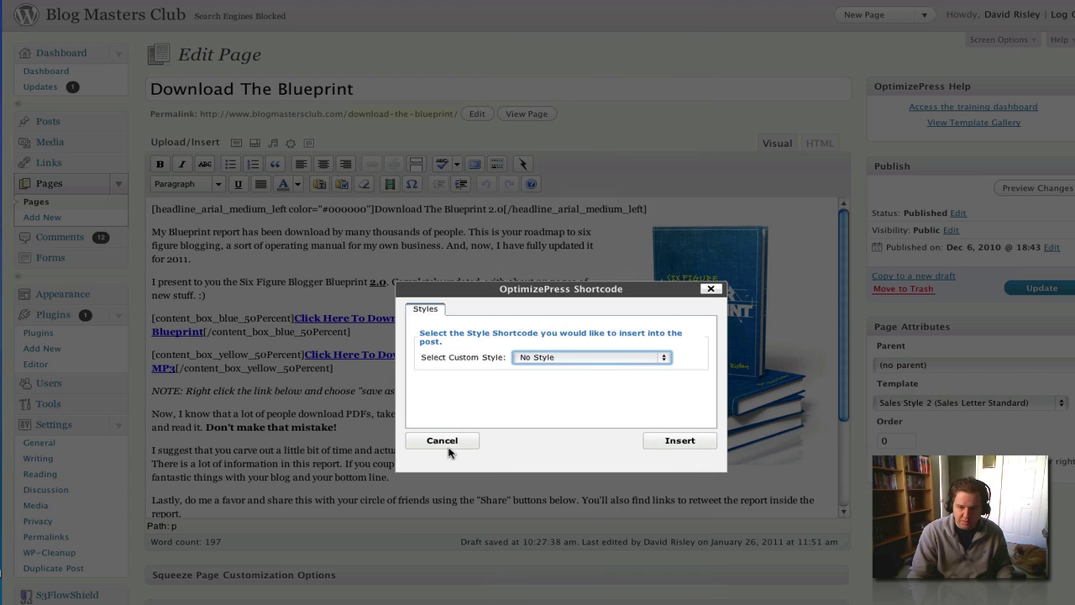
pyautogui.click(443, 440)
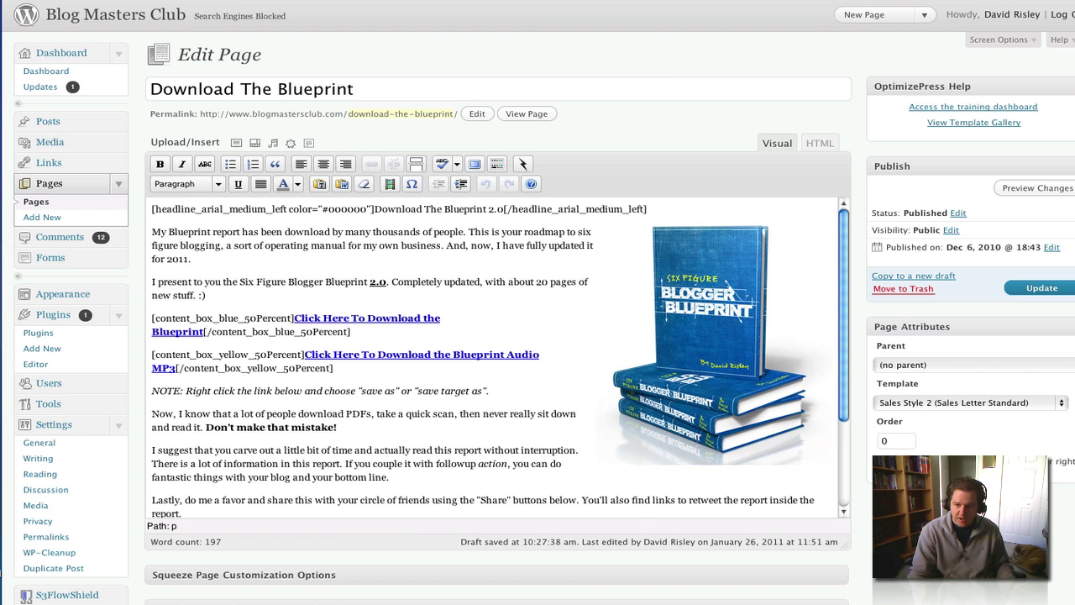
pyautogui.scroll(-5, 538, 336)
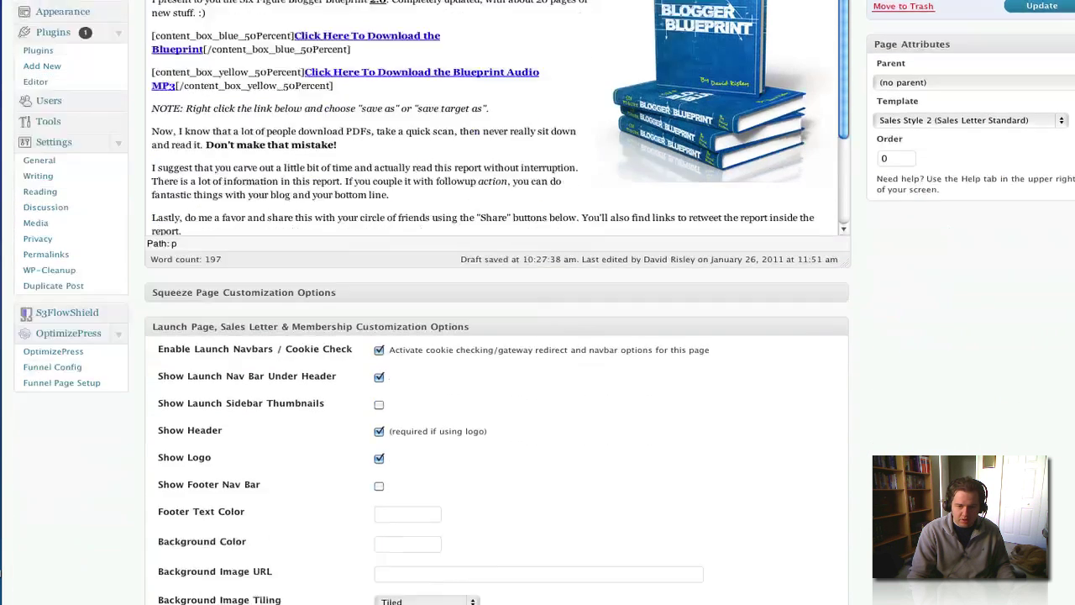
pyautogui.scroll(-4, 538, 336)
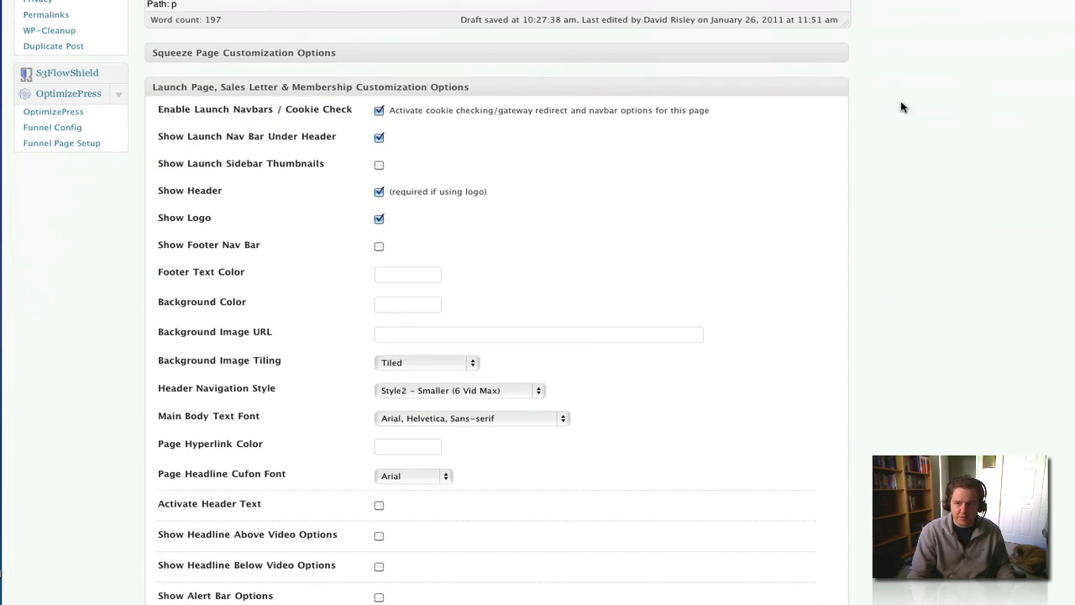
pyautogui.click(840, 56)
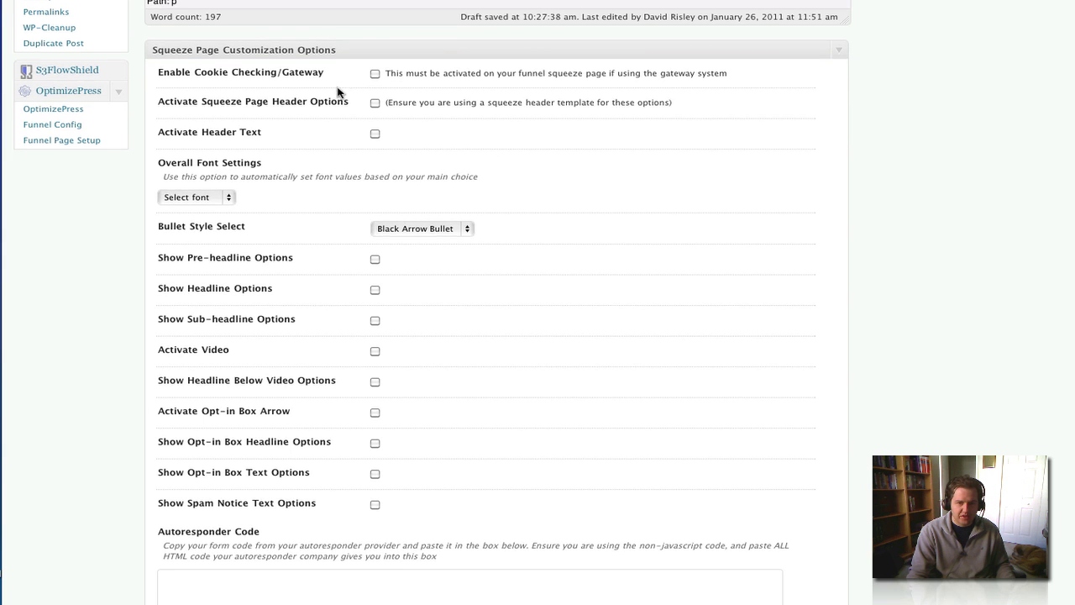
pyautogui.scroll(-1, 339, 92)
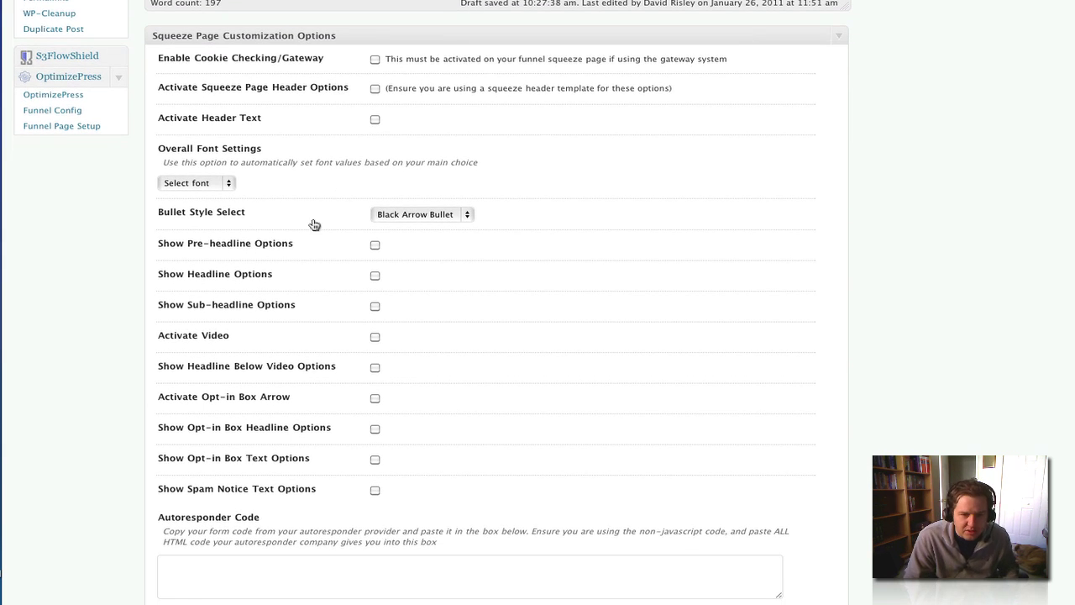
pyautogui.click(377, 339)
pyautogui.click(376, 340)
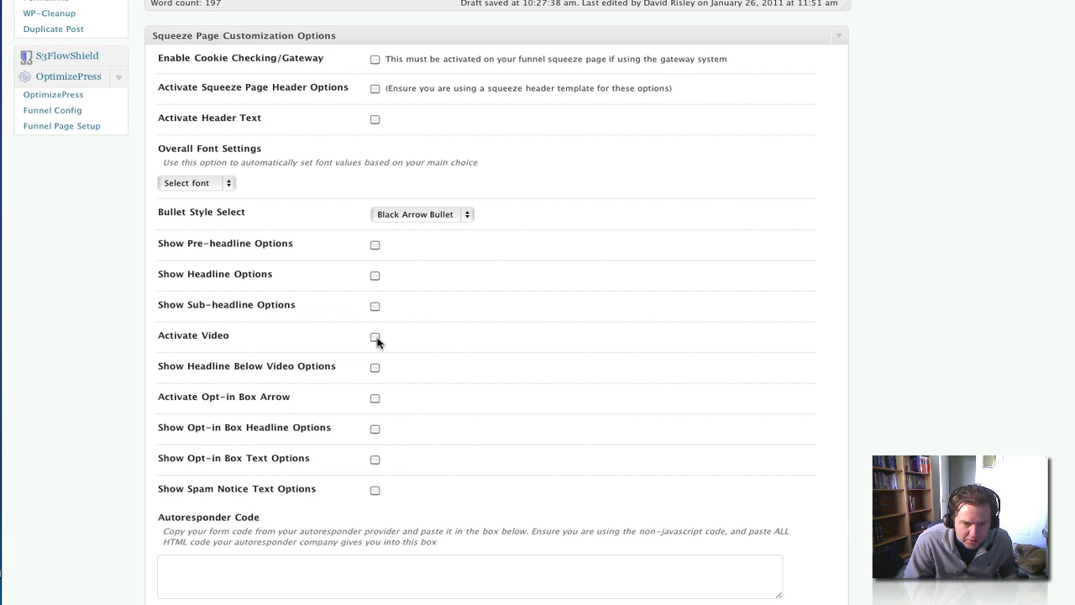
pyautogui.scroll(-4, 540, 408)
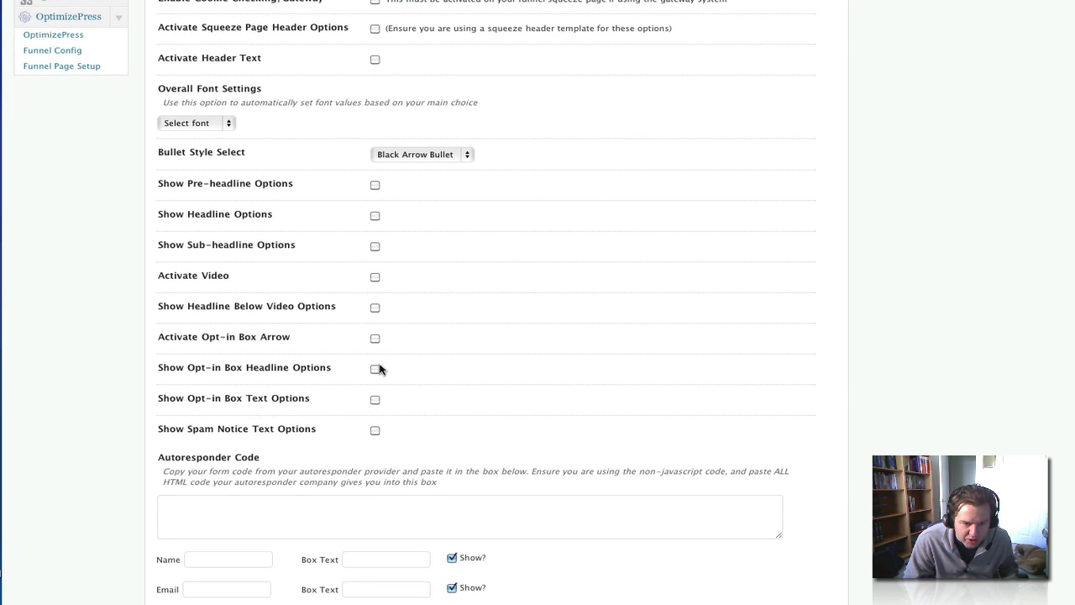
pyautogui.scroll(-3, 408, 384)
pyautogui.scroll(-5, 564, 462)
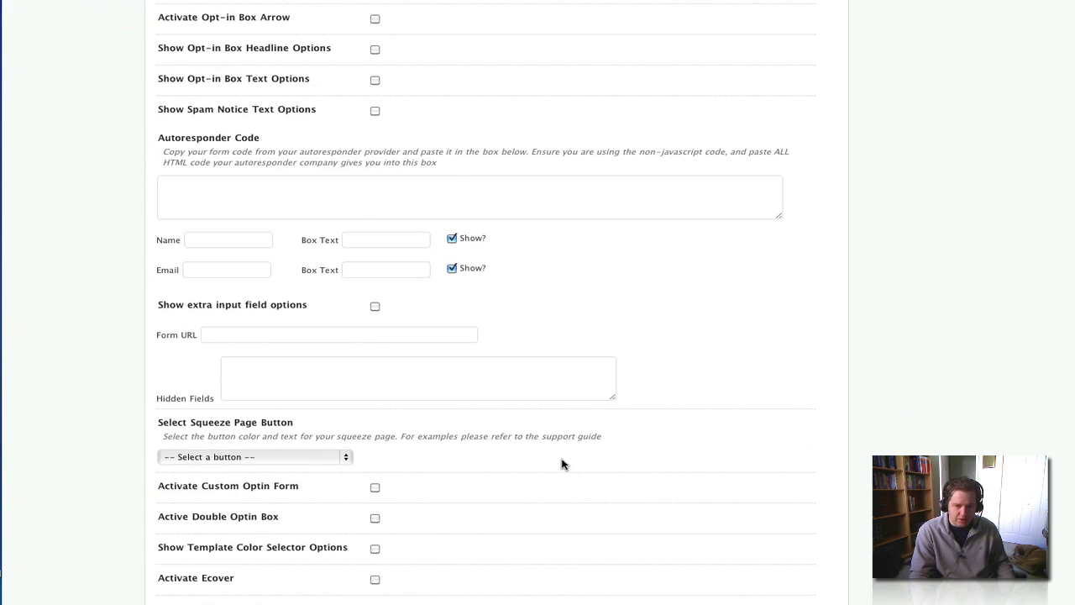
pyautogui.scroll(-2, 336, 525)
pyautogui.scroll(-2, 351, 506)
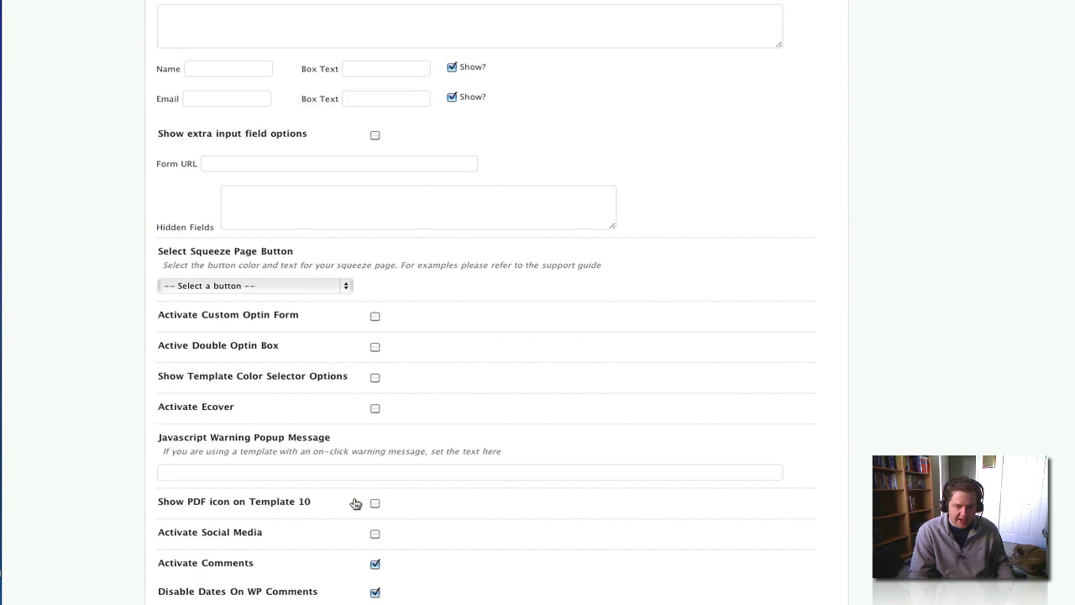
pyautogui.scroll(-1, 355, 503)
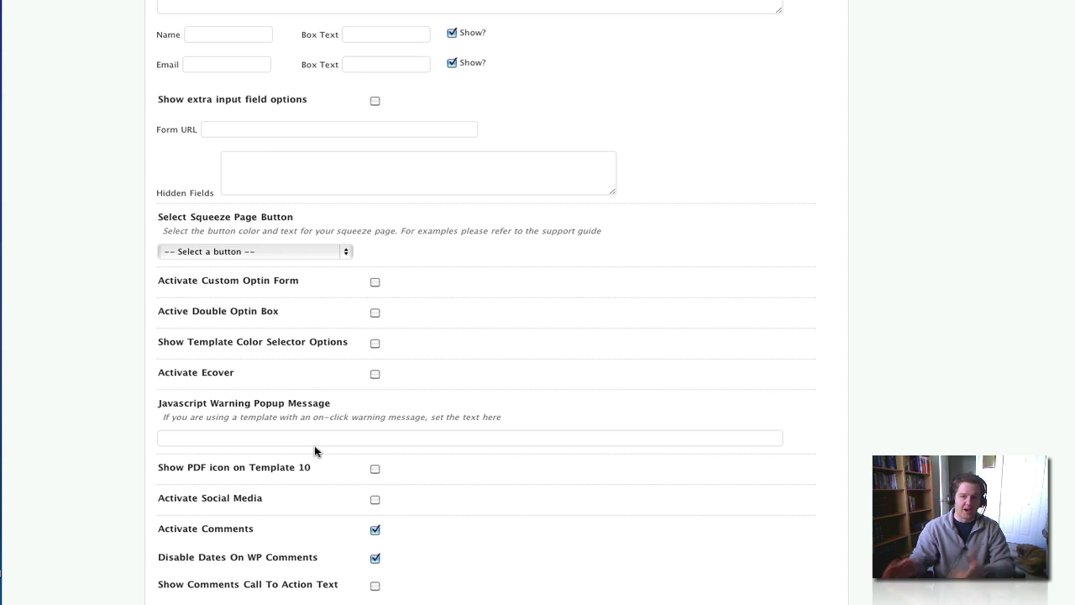
pyautogui.scroll(-3, 315, 451)
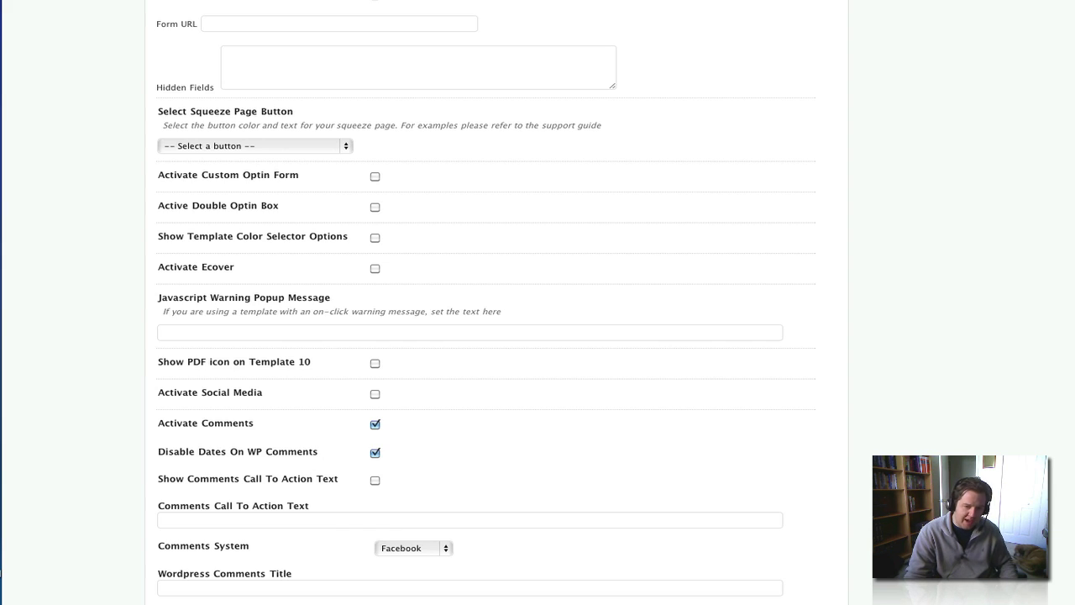
pyautogui.scroll(7, 486, 303)
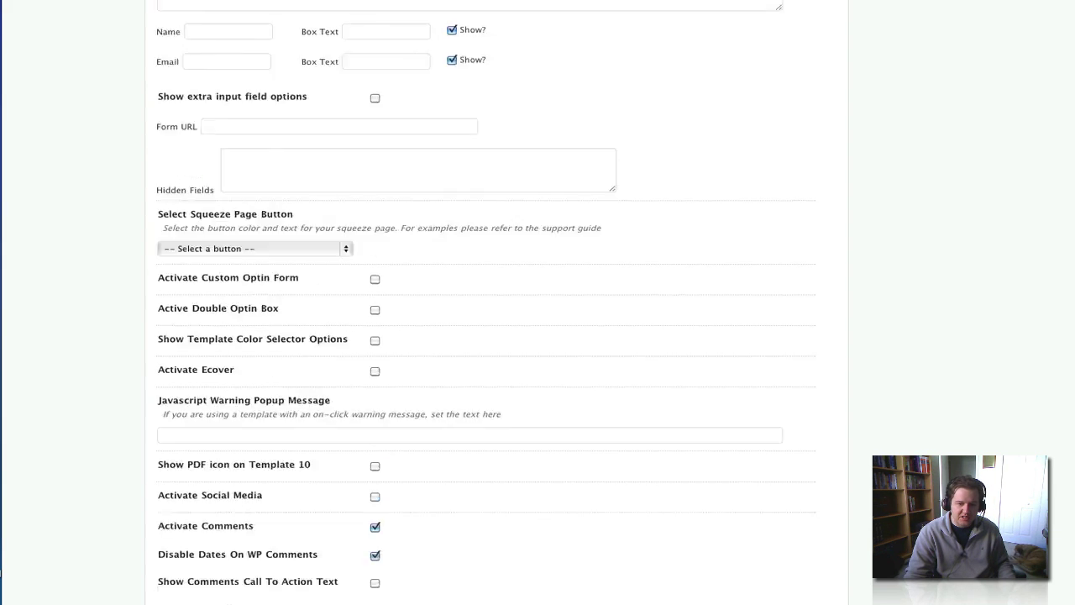
pyautogui.scroll(15, 871, 295)
pyautogui.scroll(-8, 871, 295)
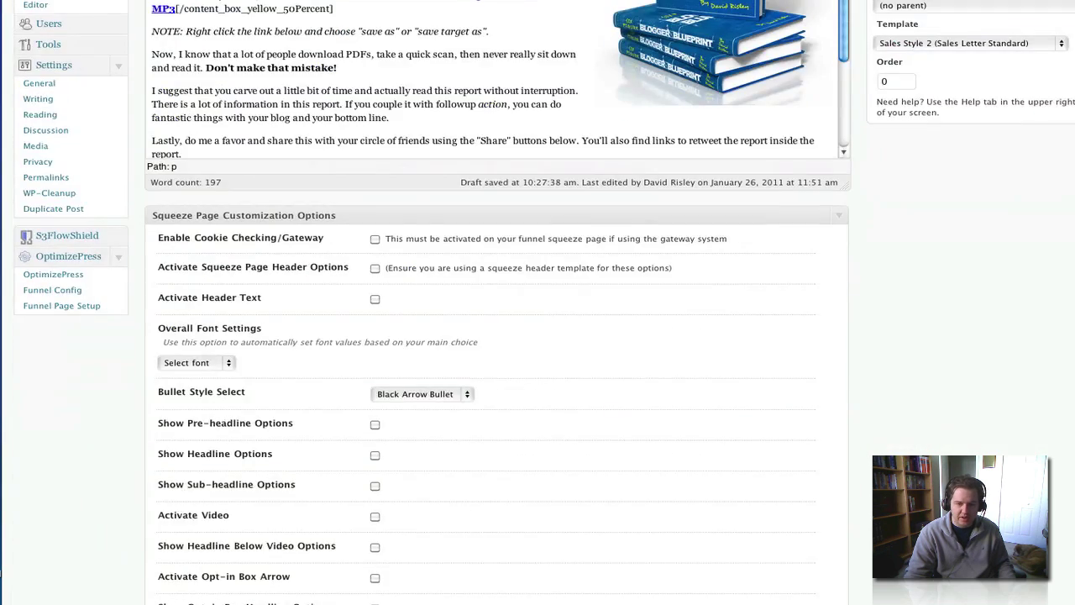
# - Collapse the Squeeze Page Customization Options and move down to the Activate Social Media settings
pyautogui.click(841, 217)
pyautogui.scroll(-5, 928, 262)
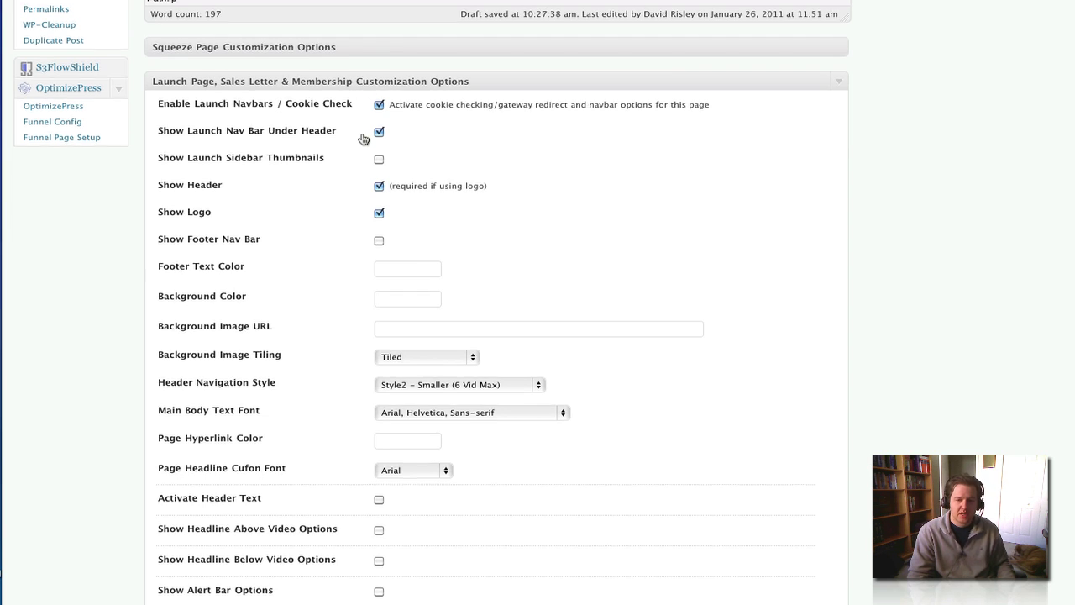
pyautogui.scroll(-1, 365, 144)
pyautogui.scroll(-2, 368, 228)
pyautogui.scroll(-3, 368, 228)
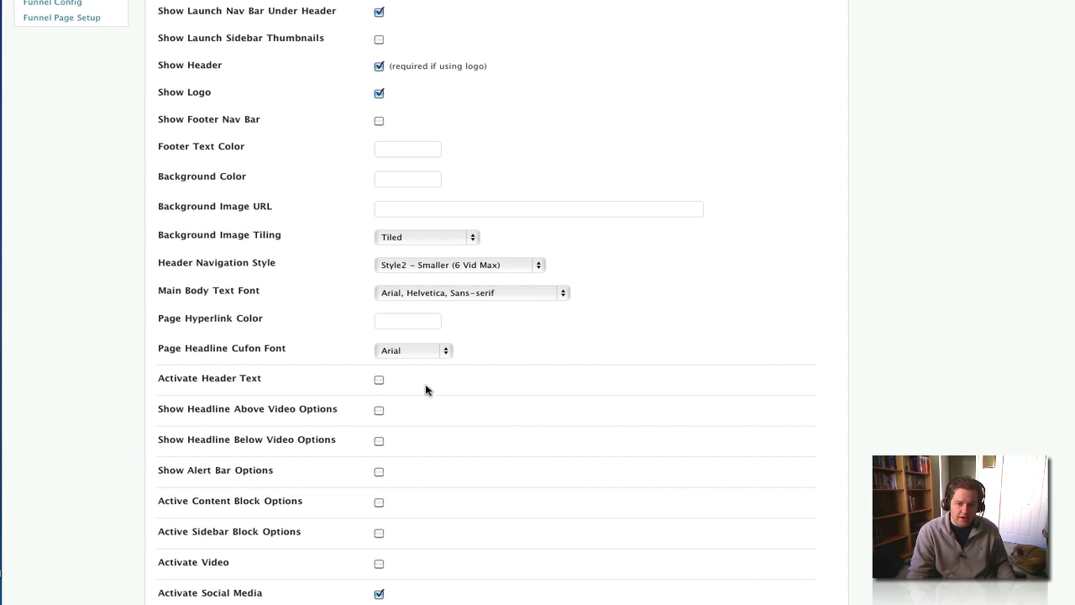
pyautogui.scroll(-2, 494, 305)
pyautogui.scroll(-12, 494, 305)
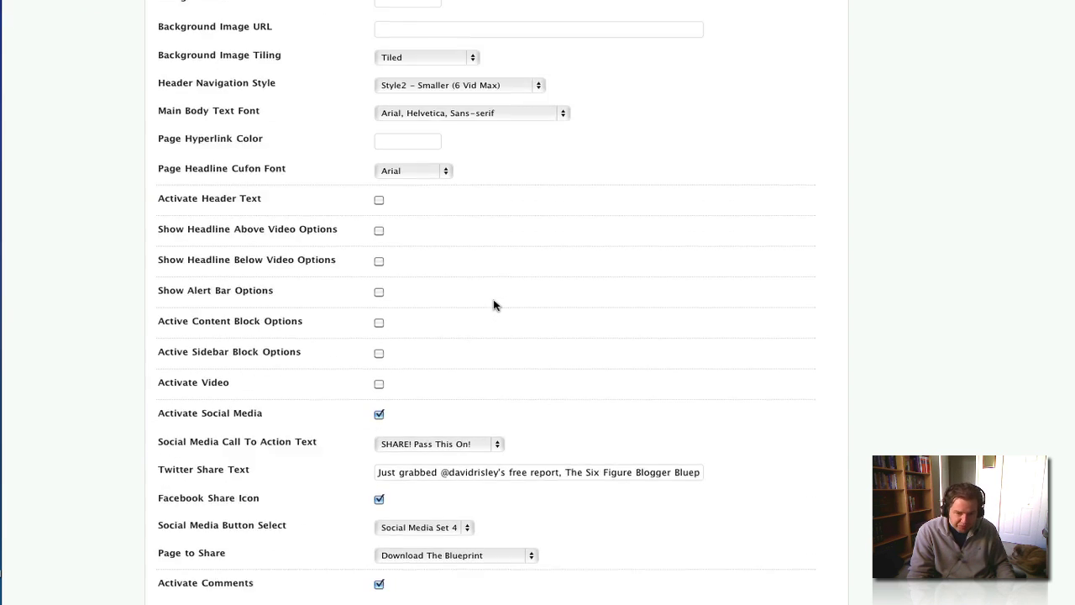
pyautogui.scroll(-2, 494, 305)
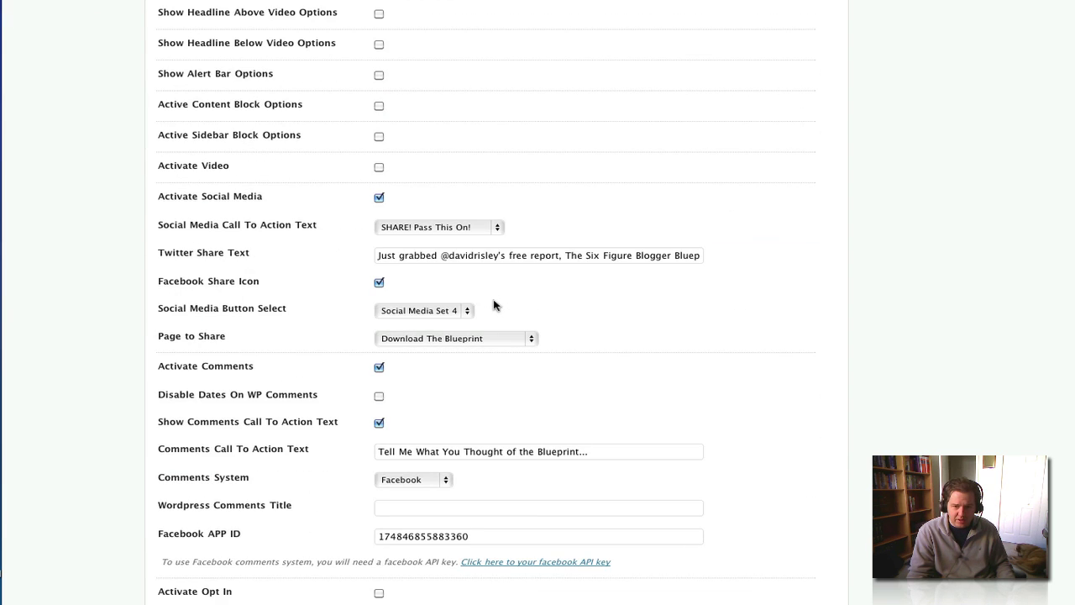
# - Keep 'SHARE! Pass This On!' as the call to action and inspect the Twitter share text
pyautogui.click(415, 232)
pyautogui.click(919, 244)
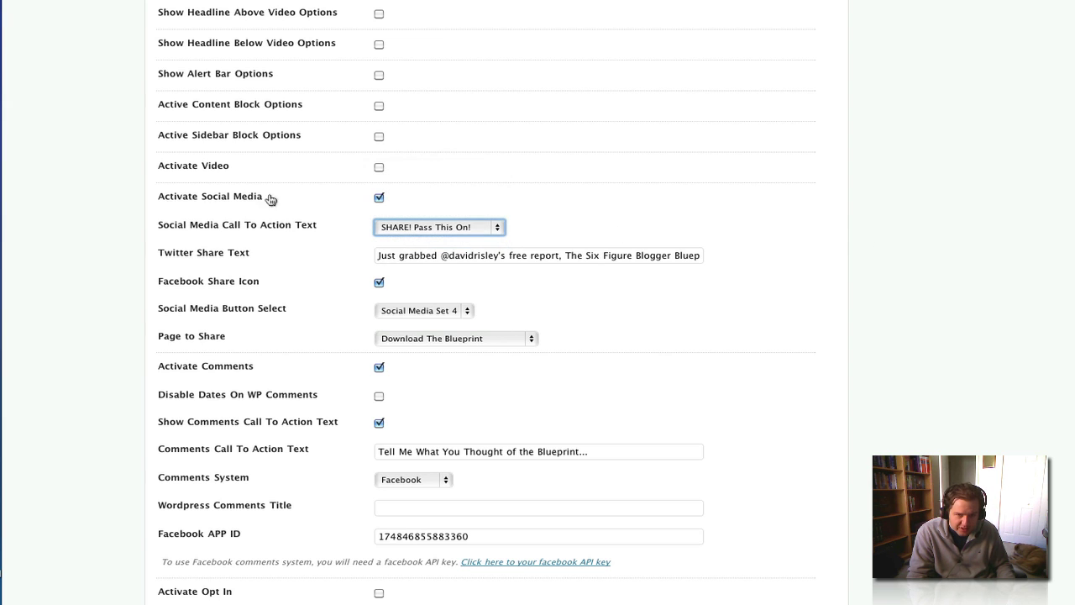
pyautogui.click(413, 225)
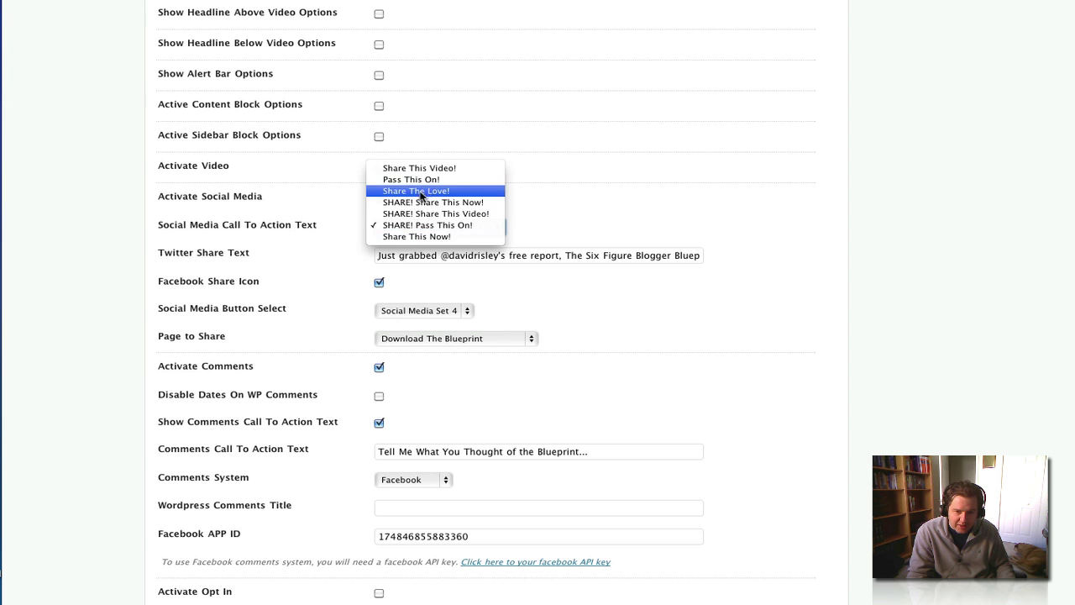
pyautogui.click(847, 280)
pyautogui.click(580, 260)
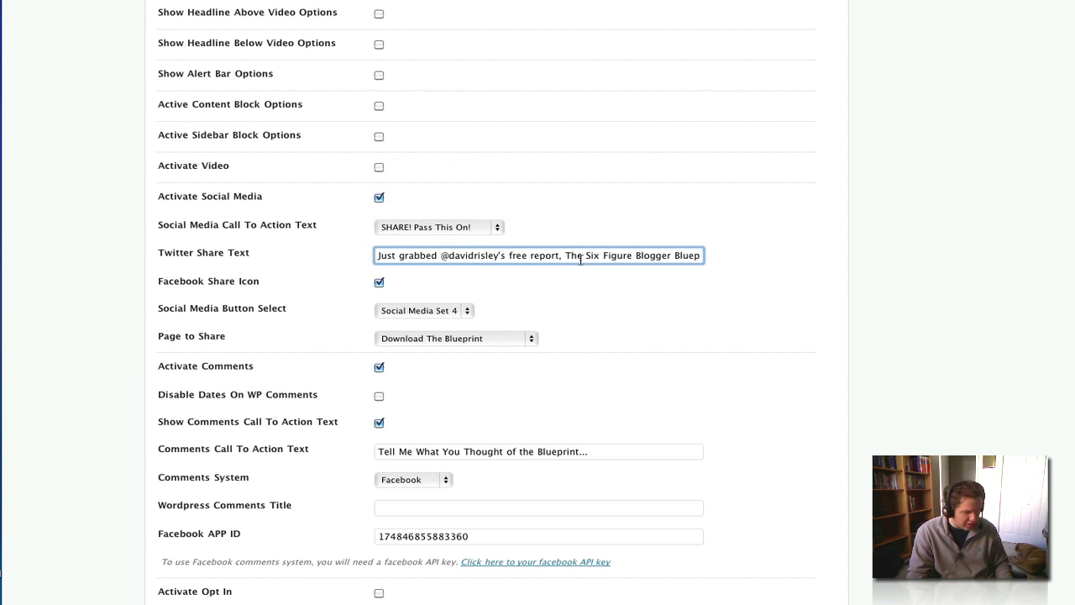
pyautogui.moveTo(480, 253); pyautogui.dragTo(591, 251)
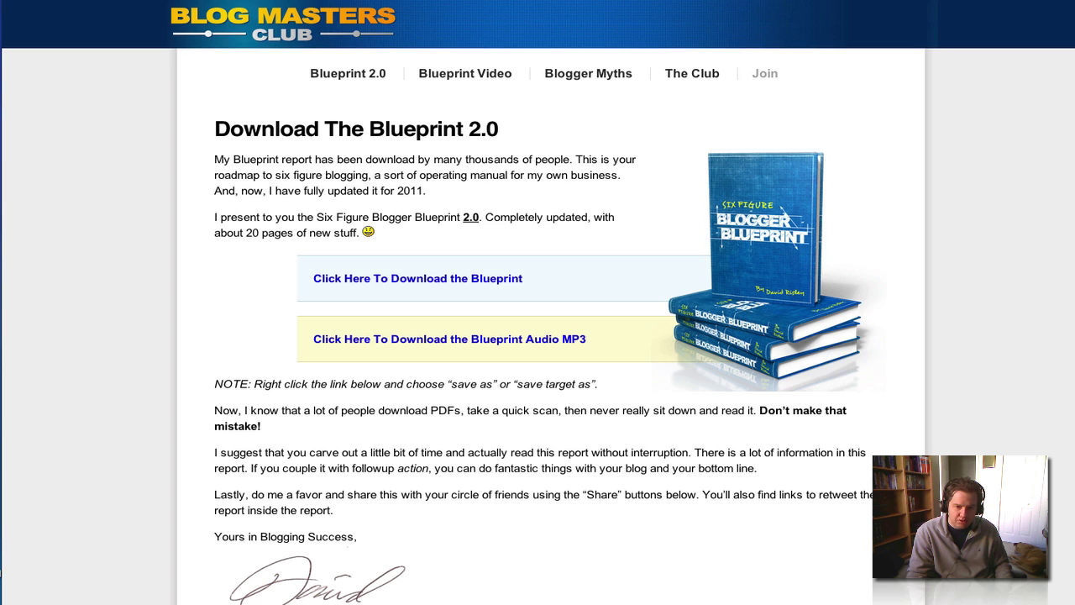
pyautogui.scroll(-5, 522, 294)
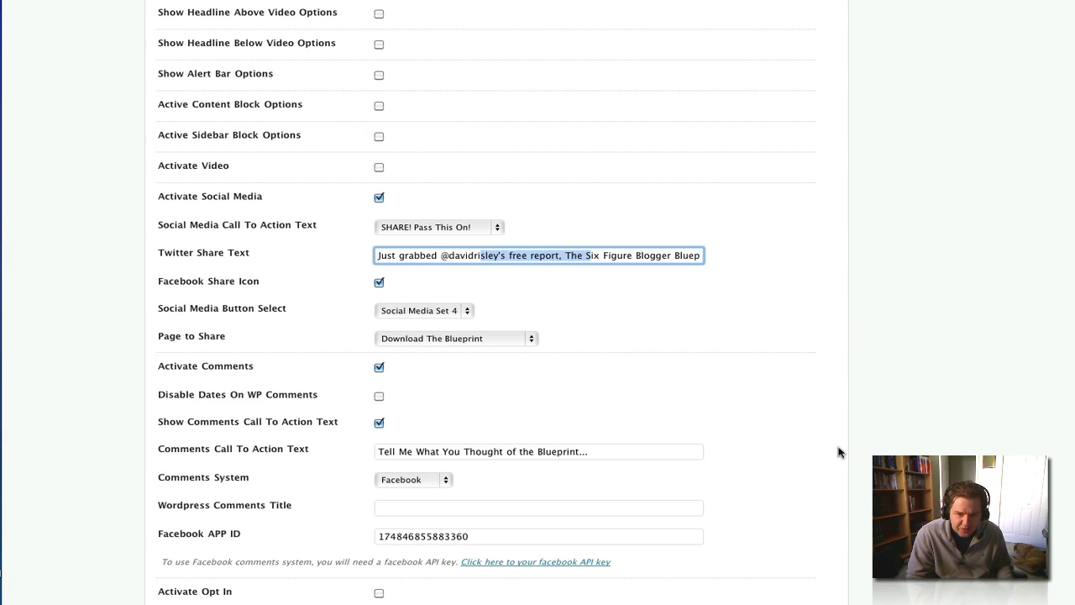
pyautogui.scroll(7, 838, 451)
pyautogui.scroll(6, 837, 451)
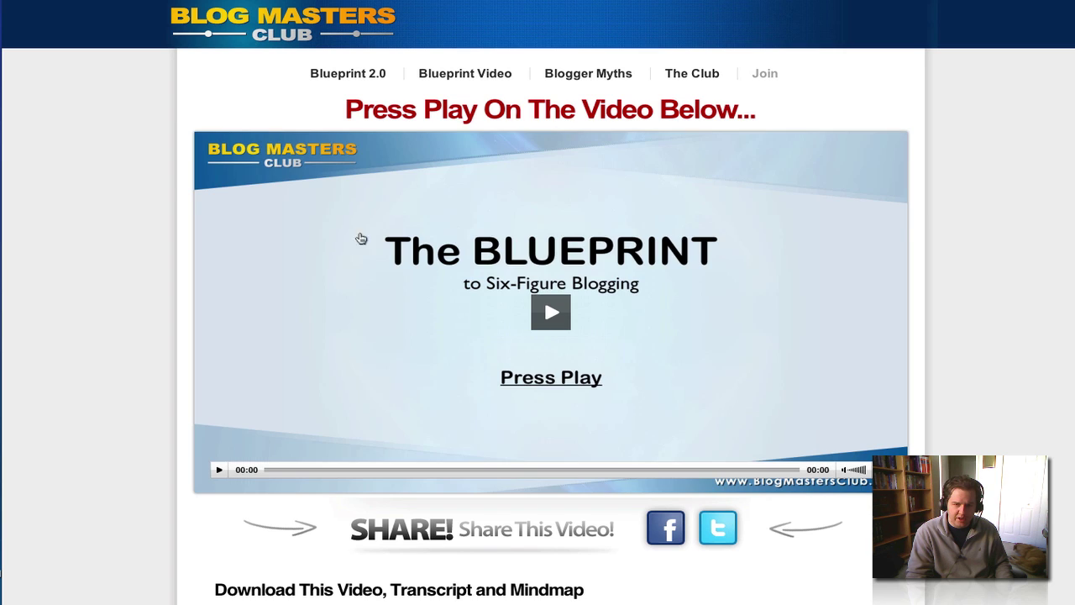
pyautogui.scroll(-2, 434, 412)
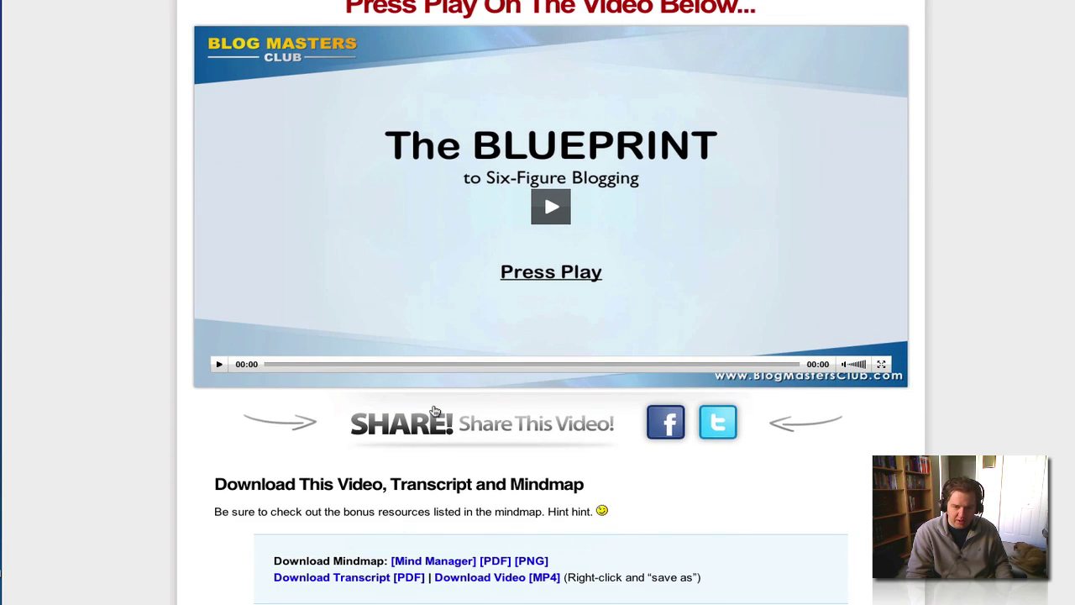
pyautogui.scroll(2, 434, 412)
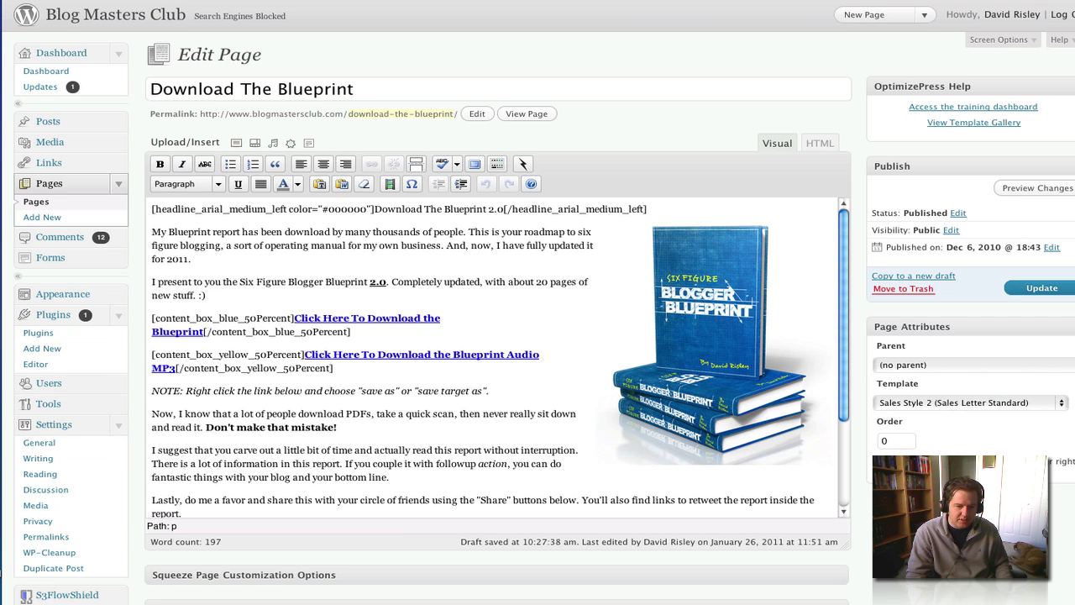
# - Open The Blueprint Video page for editing from page 2 of the Pages list
pyautogui.click(52, 204)
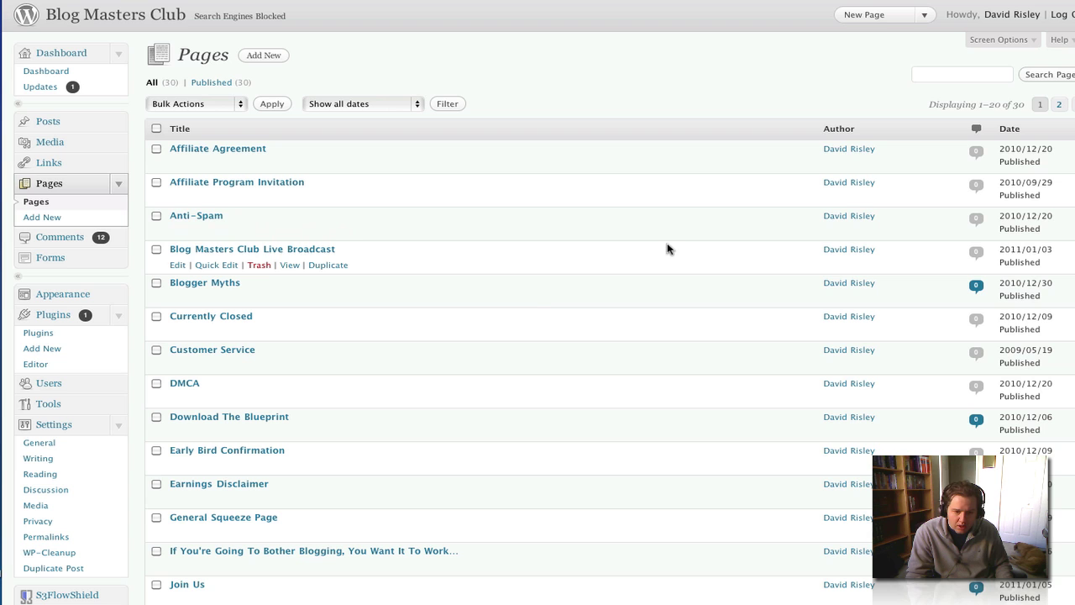
pyautogui.click(1060, 104)
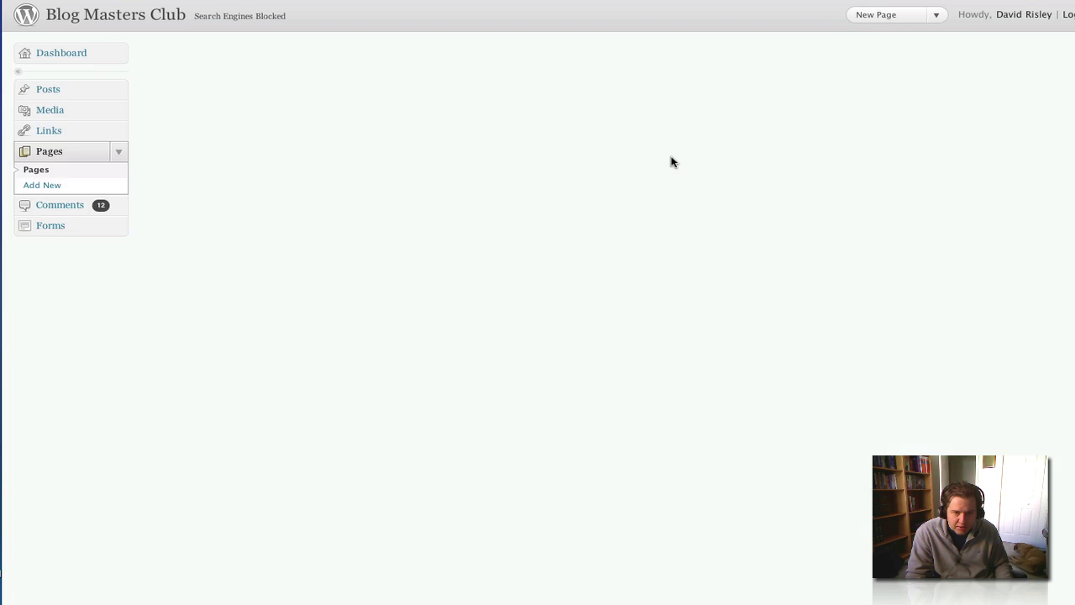
pyautogui.click(176, 299)
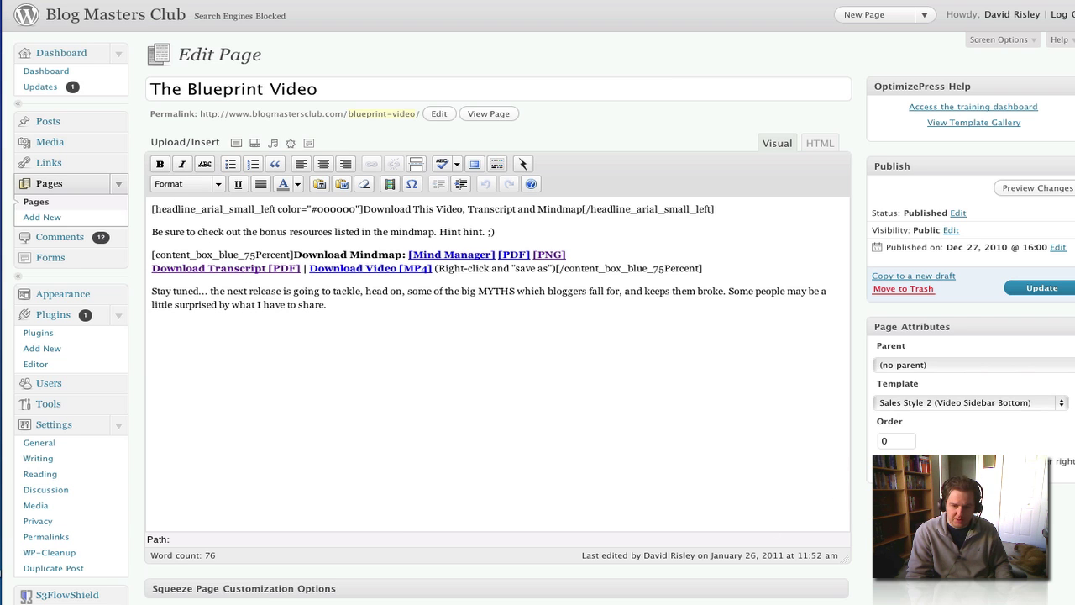
# - Check the hosted video URL (Blueprint_with_Intro.mp4), iPad video, preview image, embed and player code fields
pyautogui.scroll(-15, 537, 336)
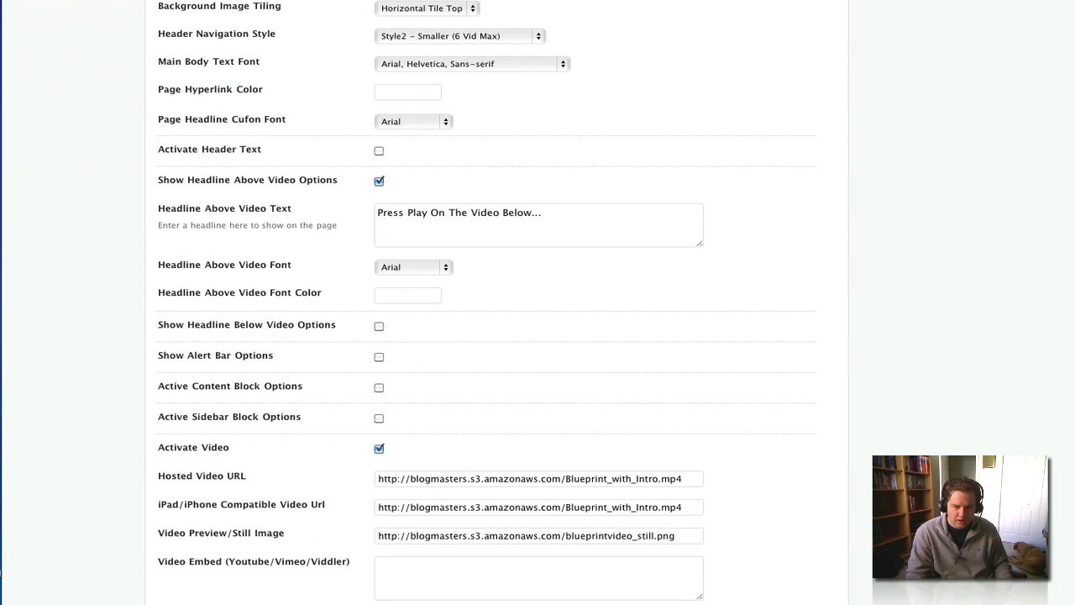
pyautogui.scroll(-3, 353, 437)
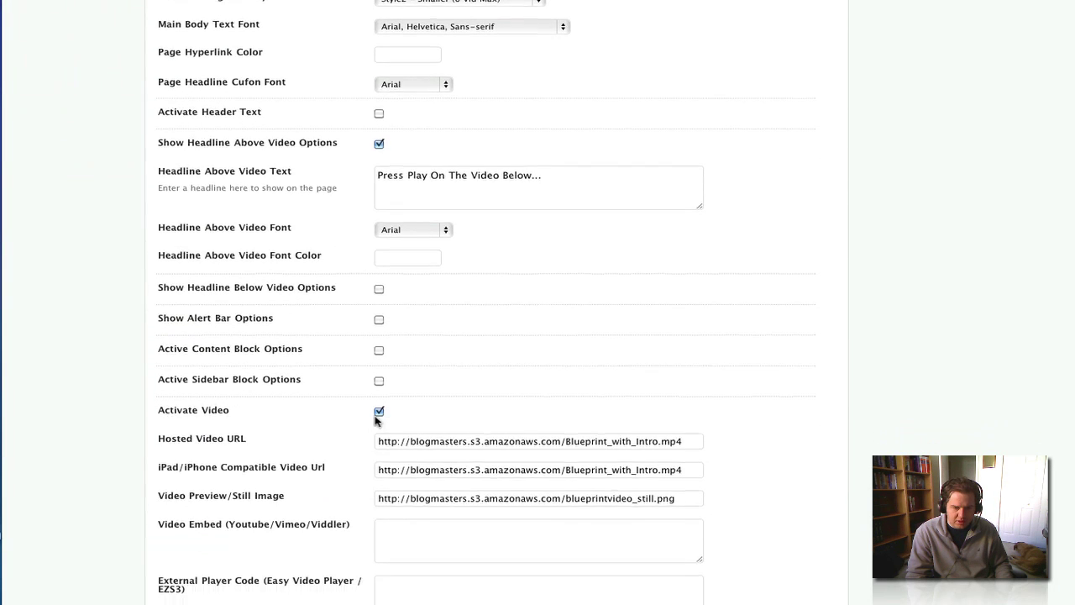
pyautogui.click(490, 353)
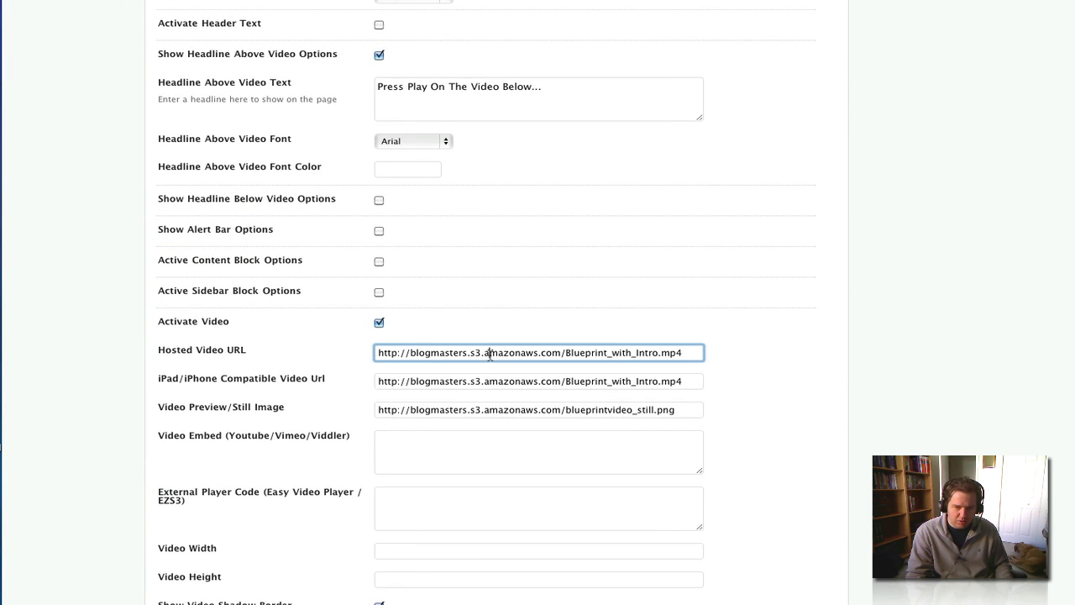
pyautogui.click(479, 381)
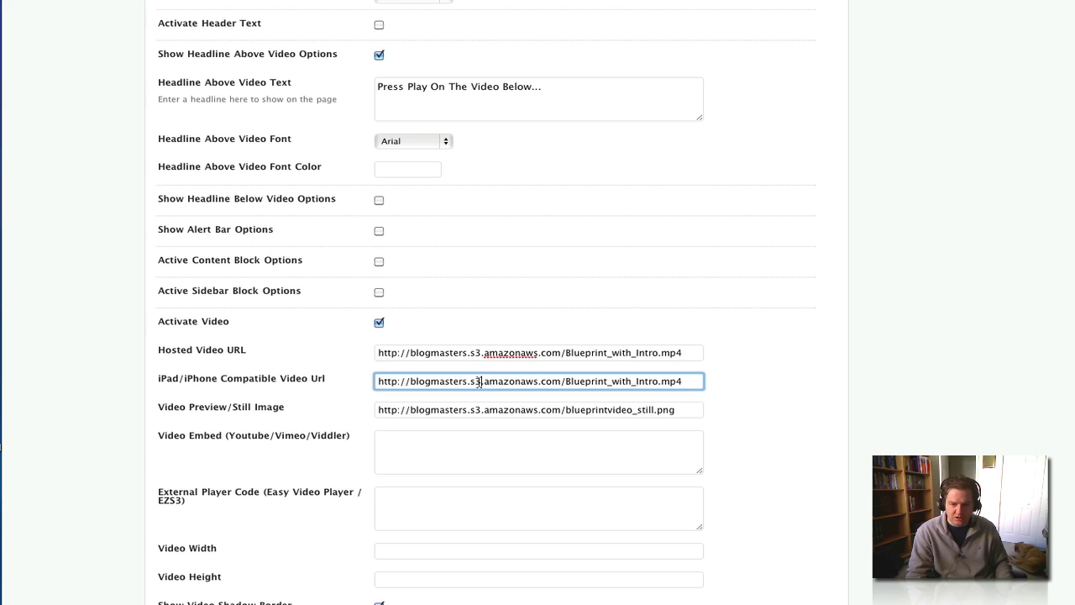
pyautogui.click(468, 410)
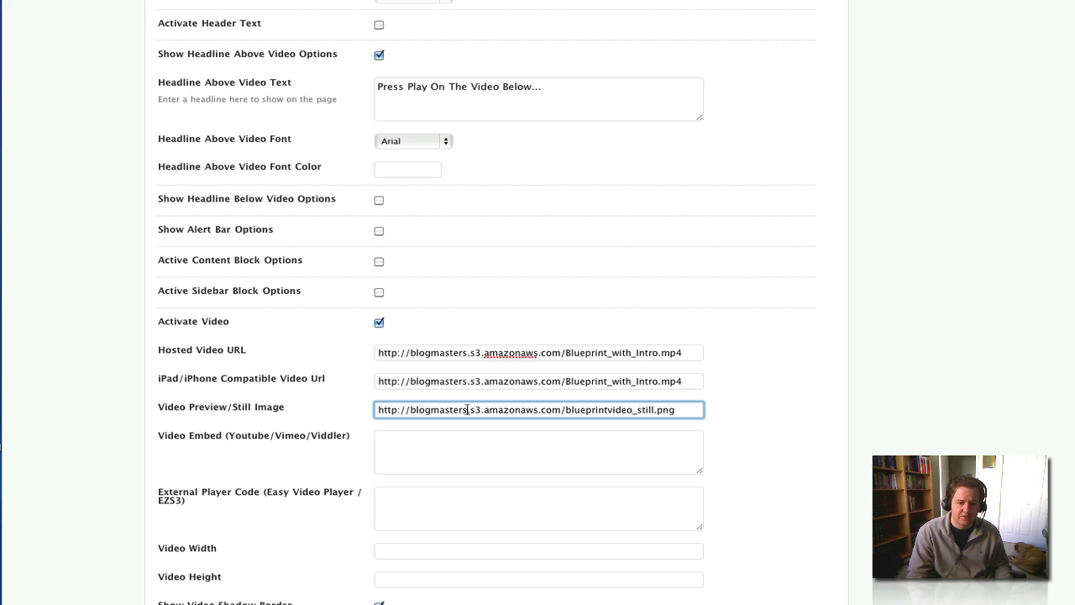
pyautogui.scroll(-3, 468, 412)
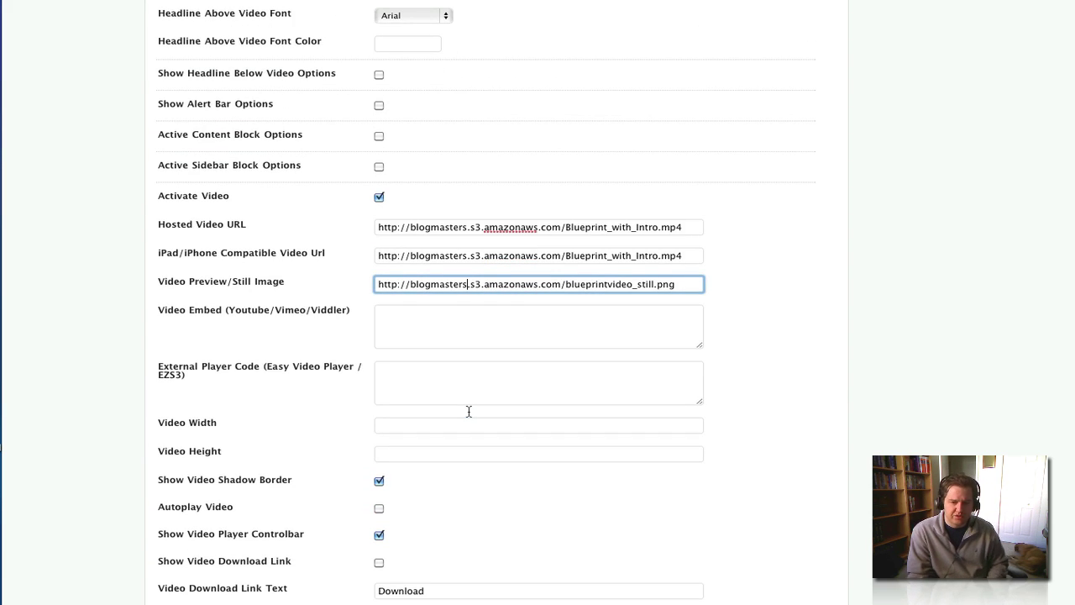
pyautogui.click(384, 326)
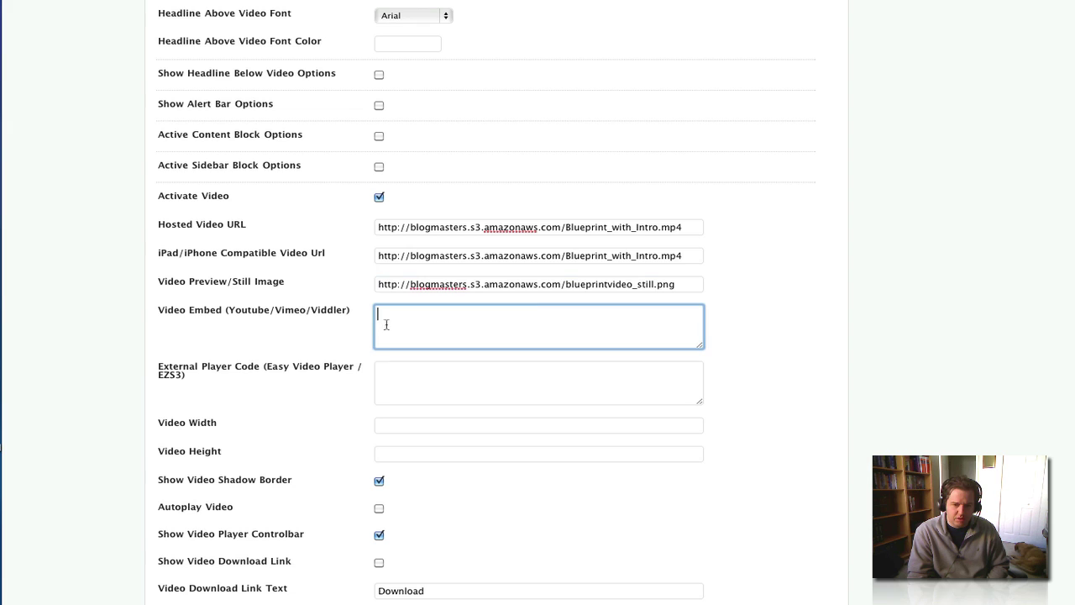
pyautogui.click(403, 373)
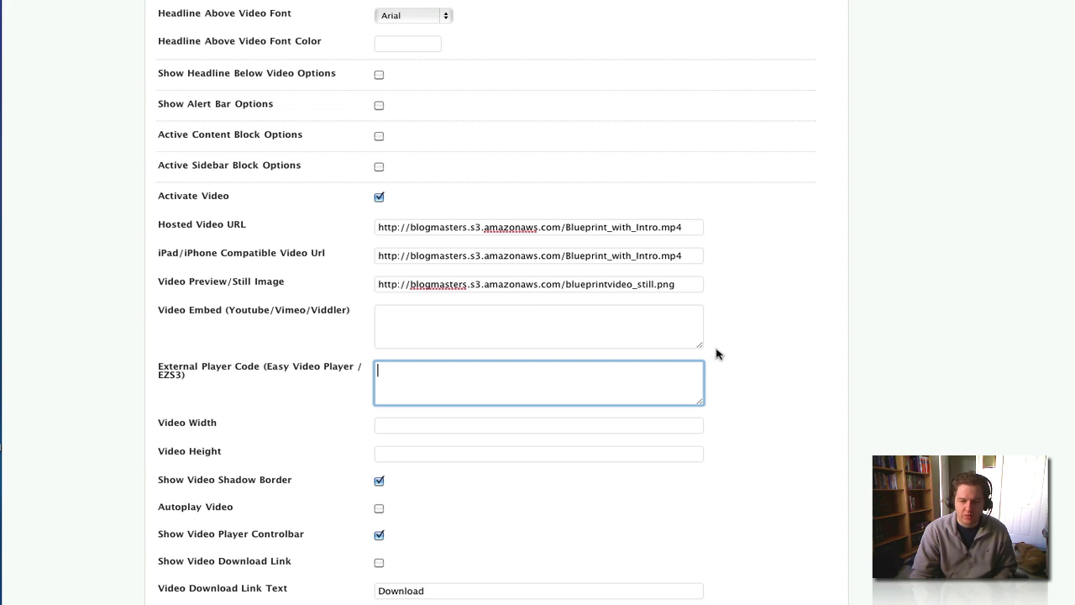
pyautogui.scroll(15, 931, 357)
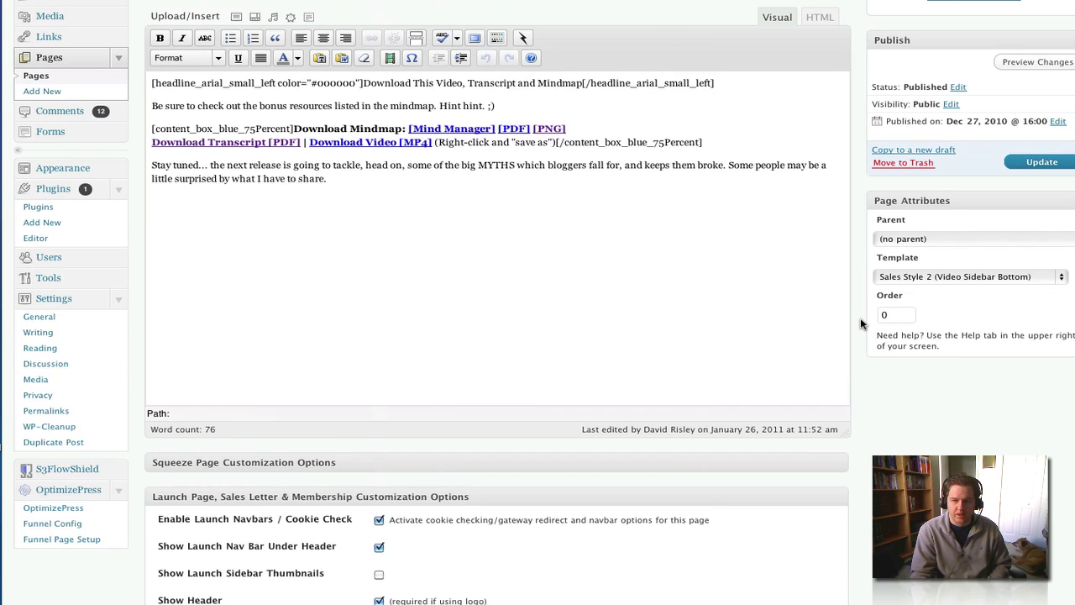
# - Go to the OptimizePress Theme Settings welcome page with its tutorial and training links
pyautogui.click(63, 508)
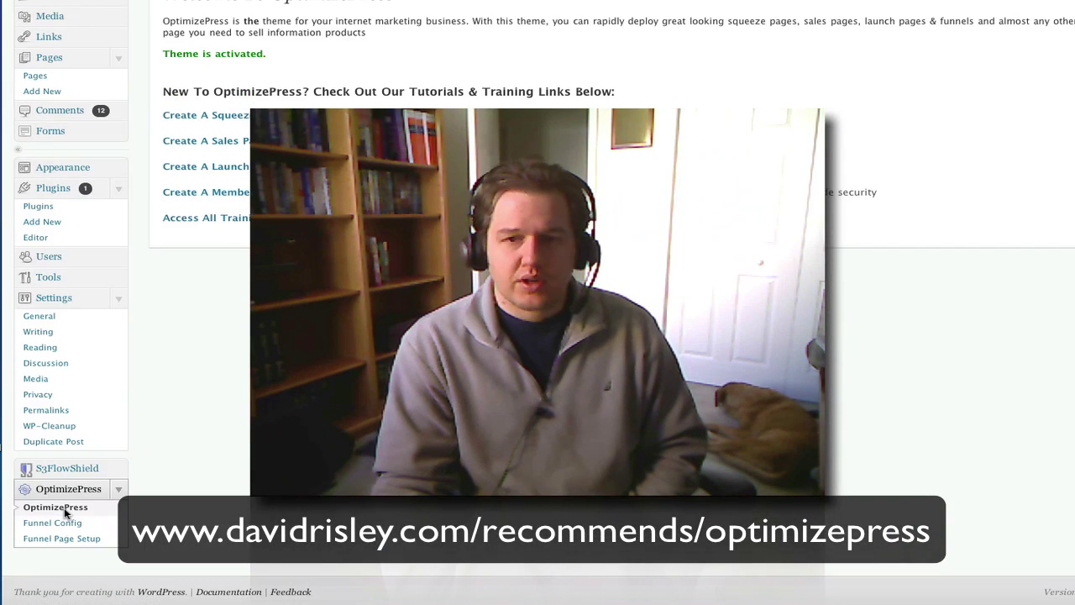